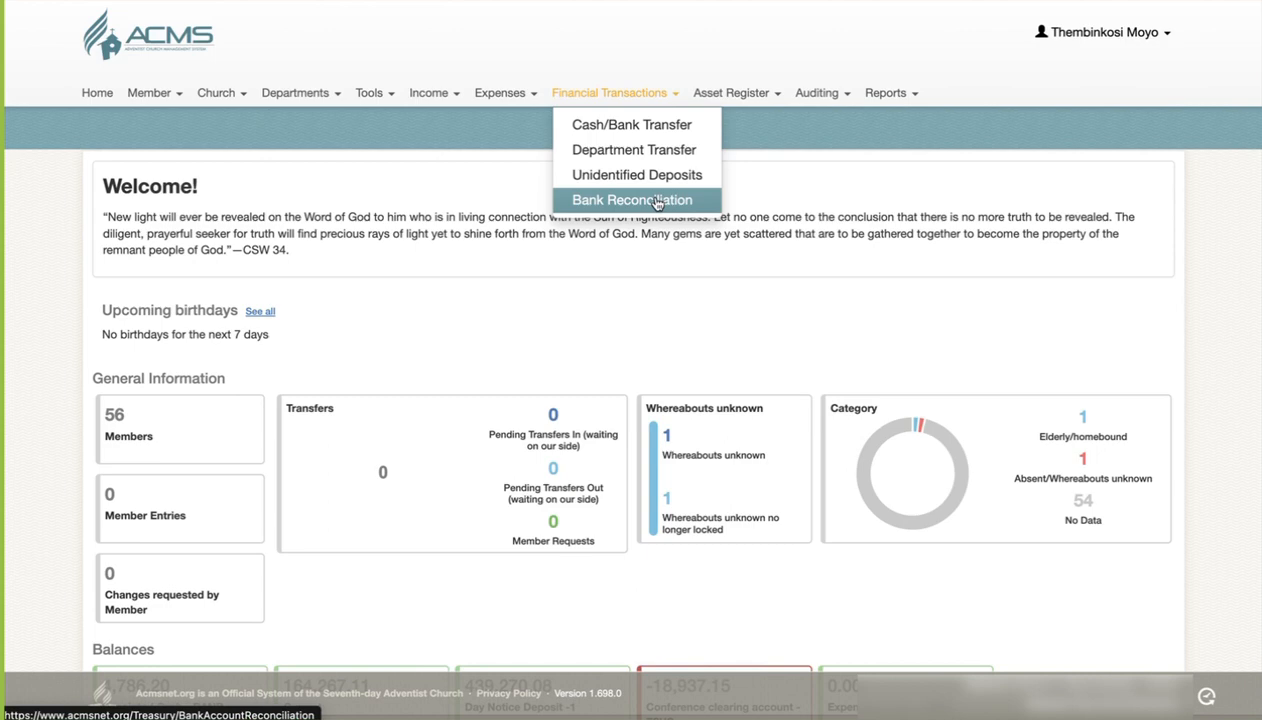
Set up a bank reconciliation import of Statement509.ofx with type XML file and layout NEDBANK - OFX
{"action": "left_click", "coordinate": [656, 203]}
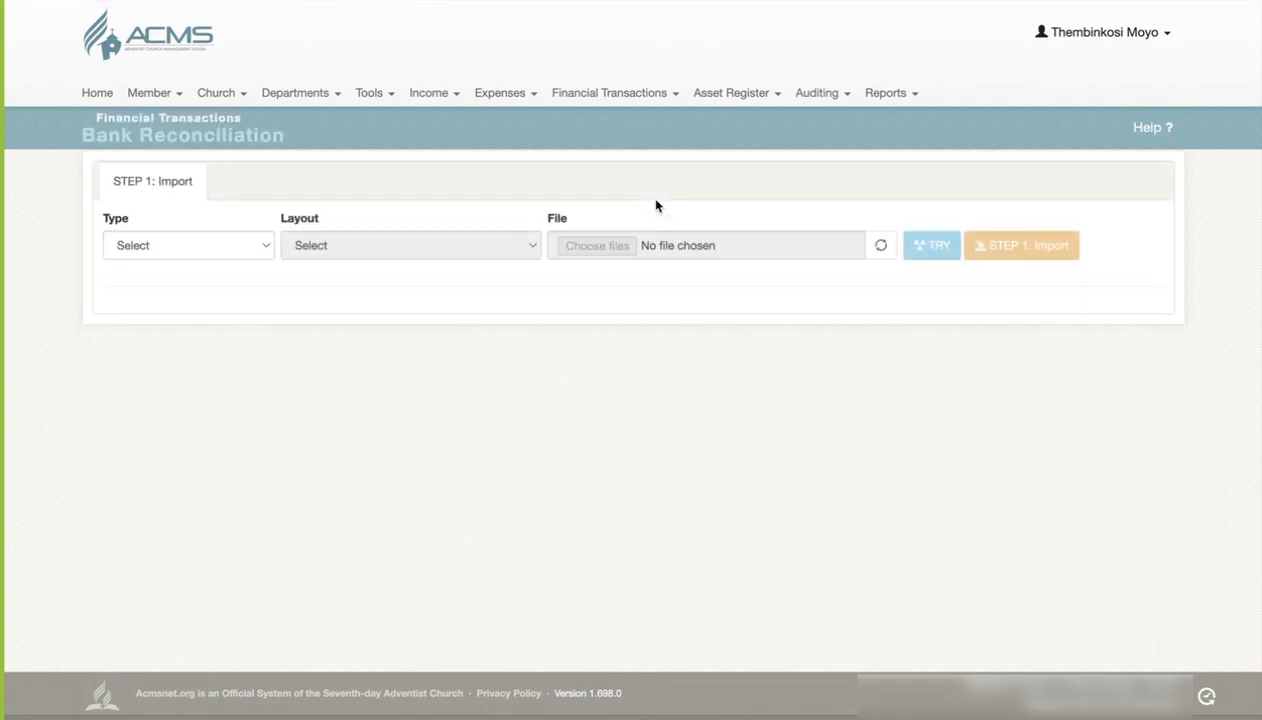
{"action": "left_click", "coordinate": [237, 250]}
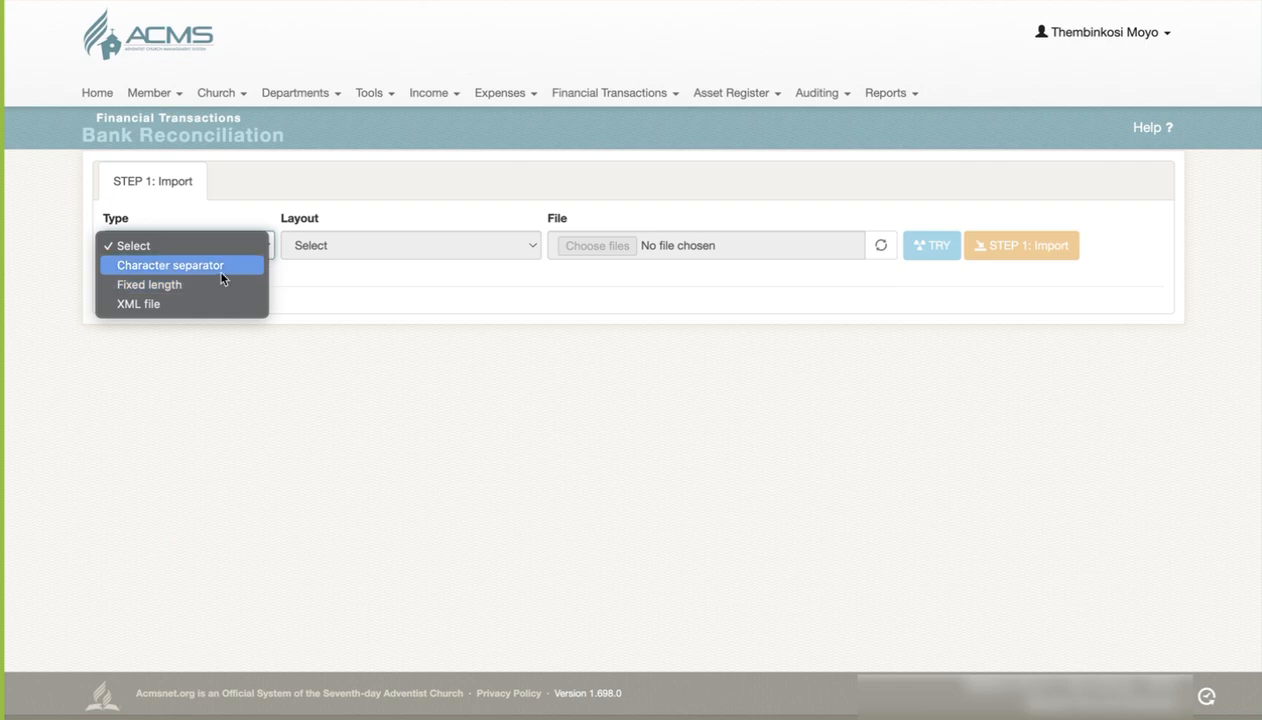
{"action": "left_click", "coordinate": [200, 302]}
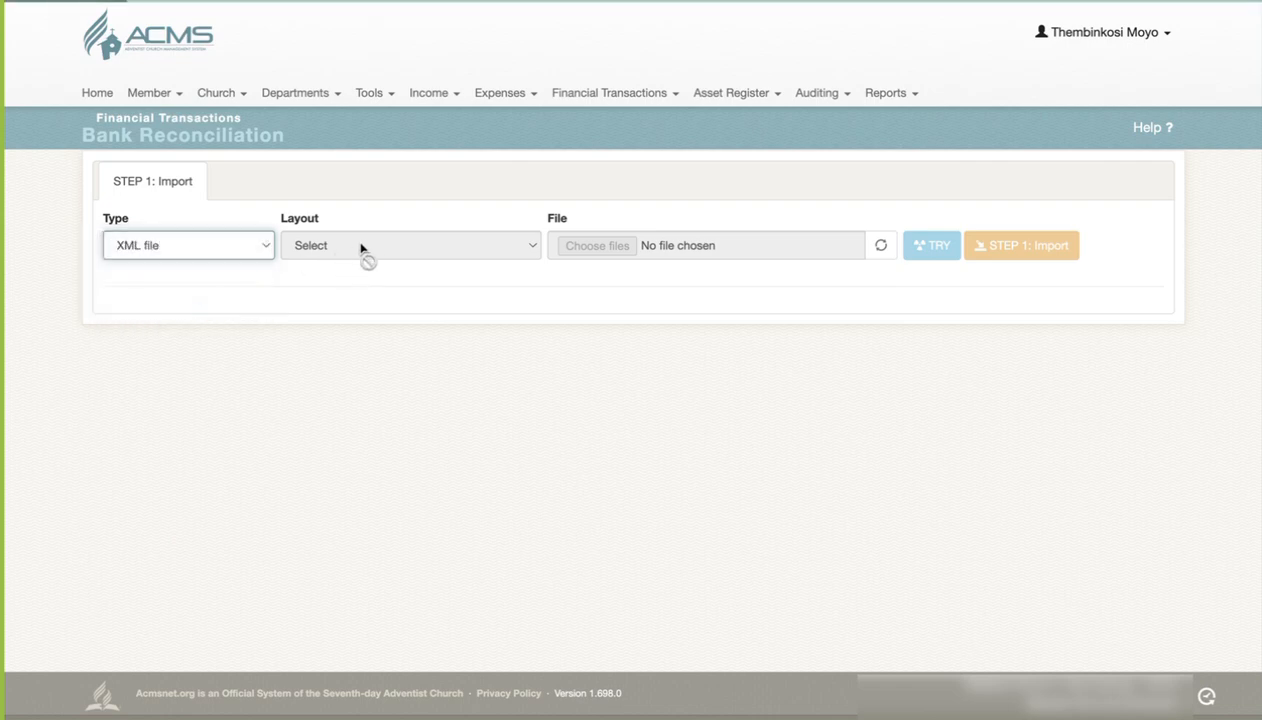
{"action": "left_click", "coordinate": [405, 249]}
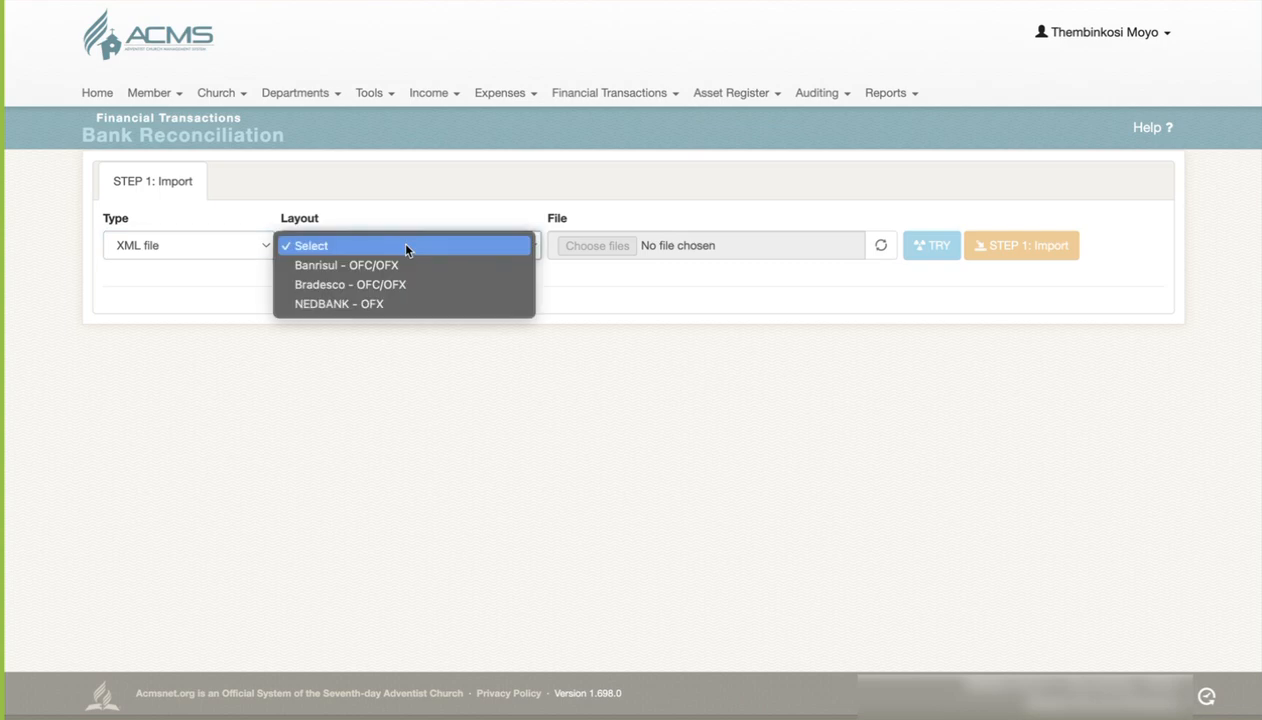
{"action": "left_click", "coordinate": [399, 308]}
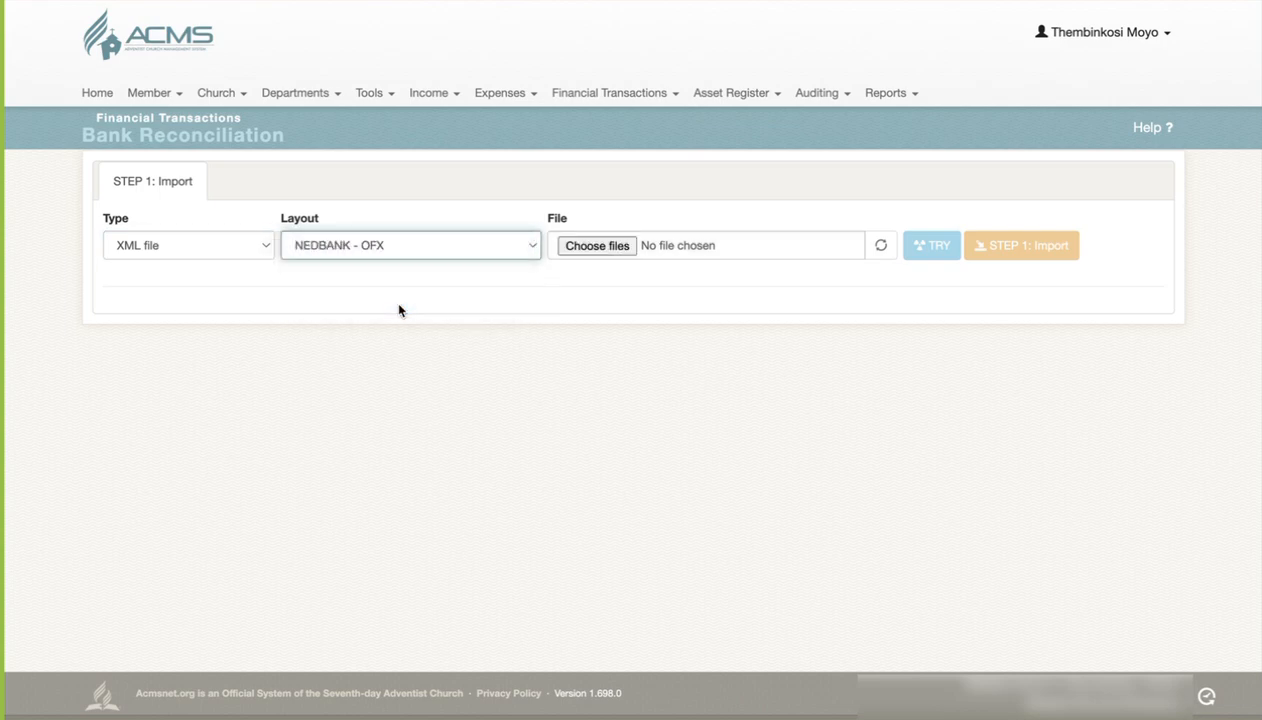
{"action": "left_click", "coordinate": [606, 246]}
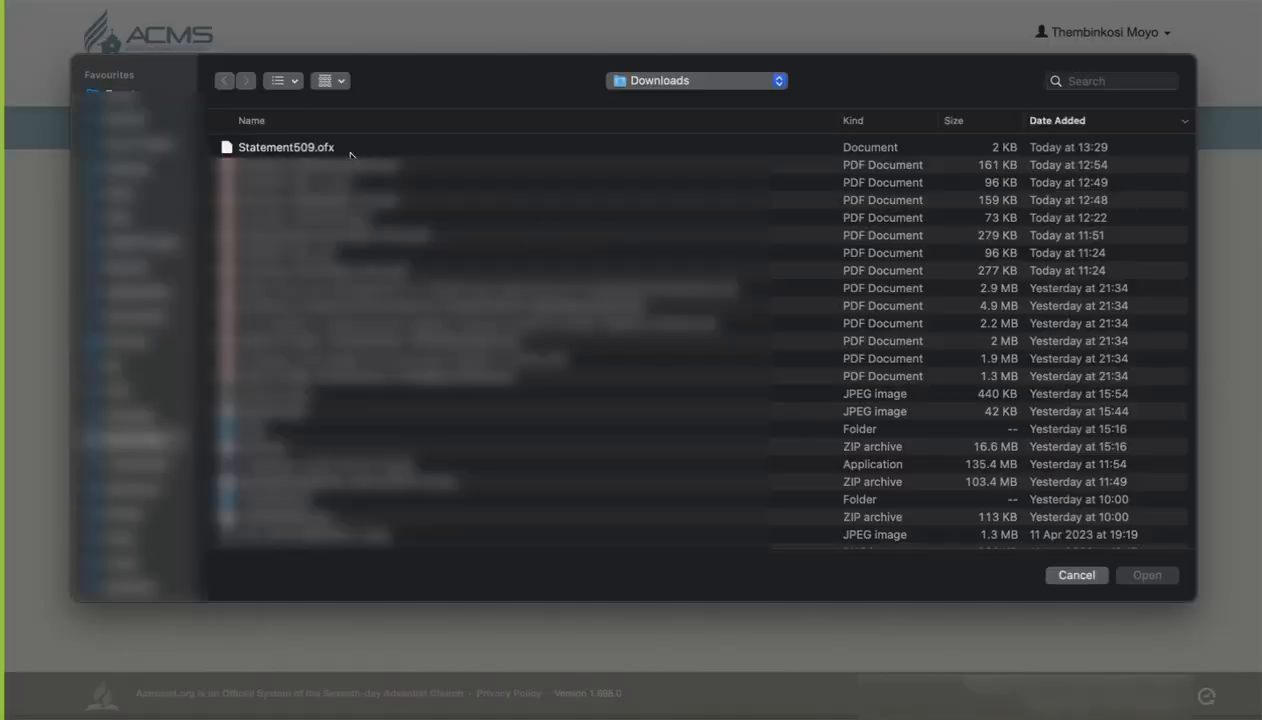
{"action": "double_click", "coordinate": [325, 148]}
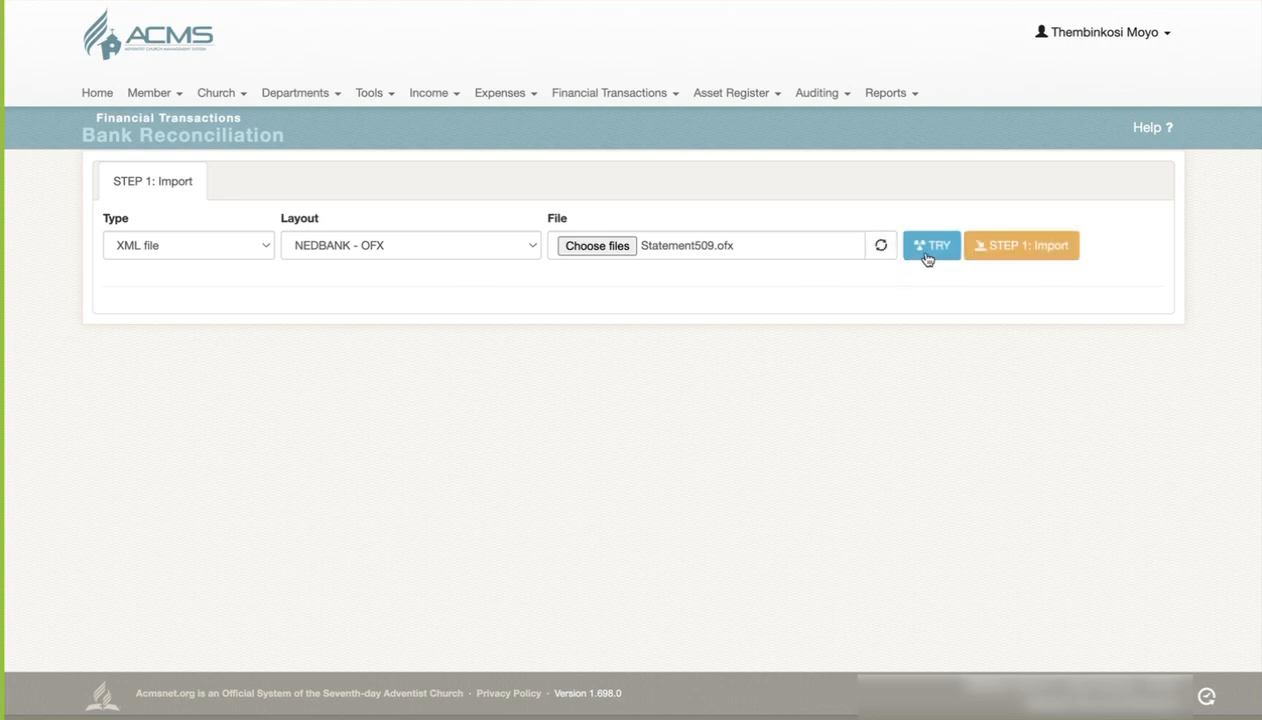
Preview the transactions in Statement509.ofx, close the preview and import the file
{"action": "left_click", "coordinate": [938, 250]}
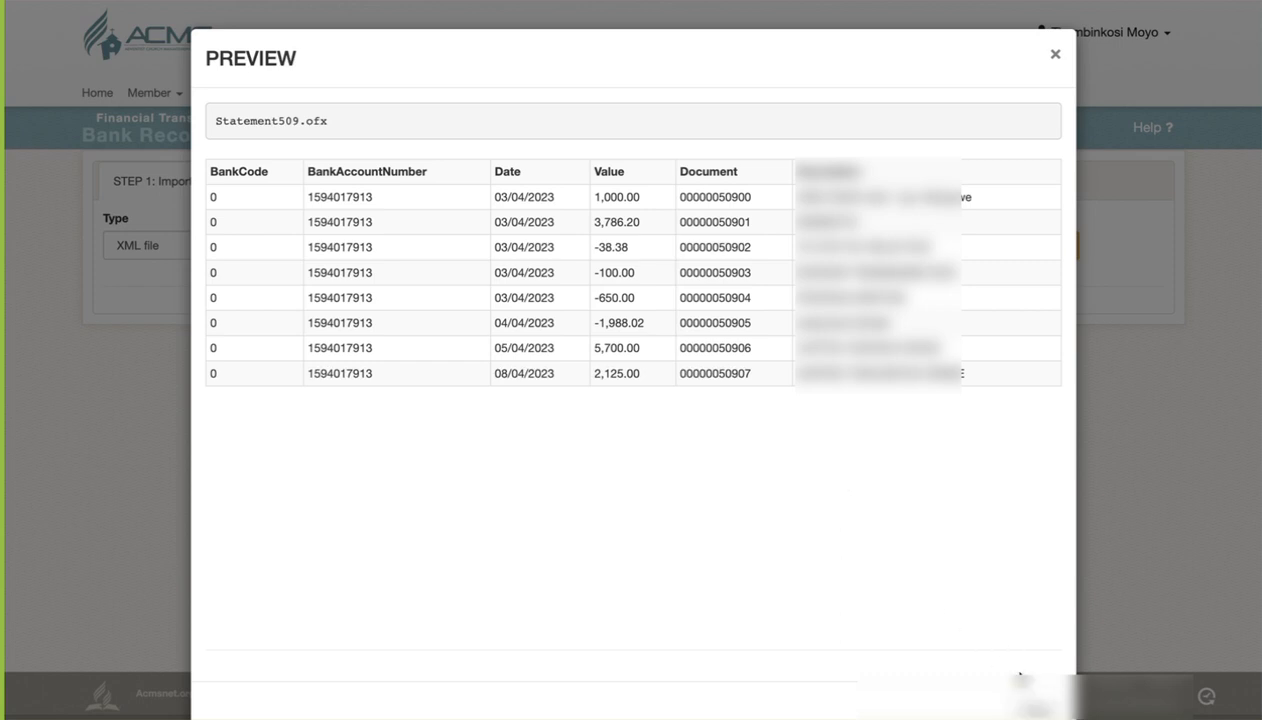
{"action": "scroll", "coordinate": [969, 590], "scroll_direction": "down", "scroll_amount": 1}
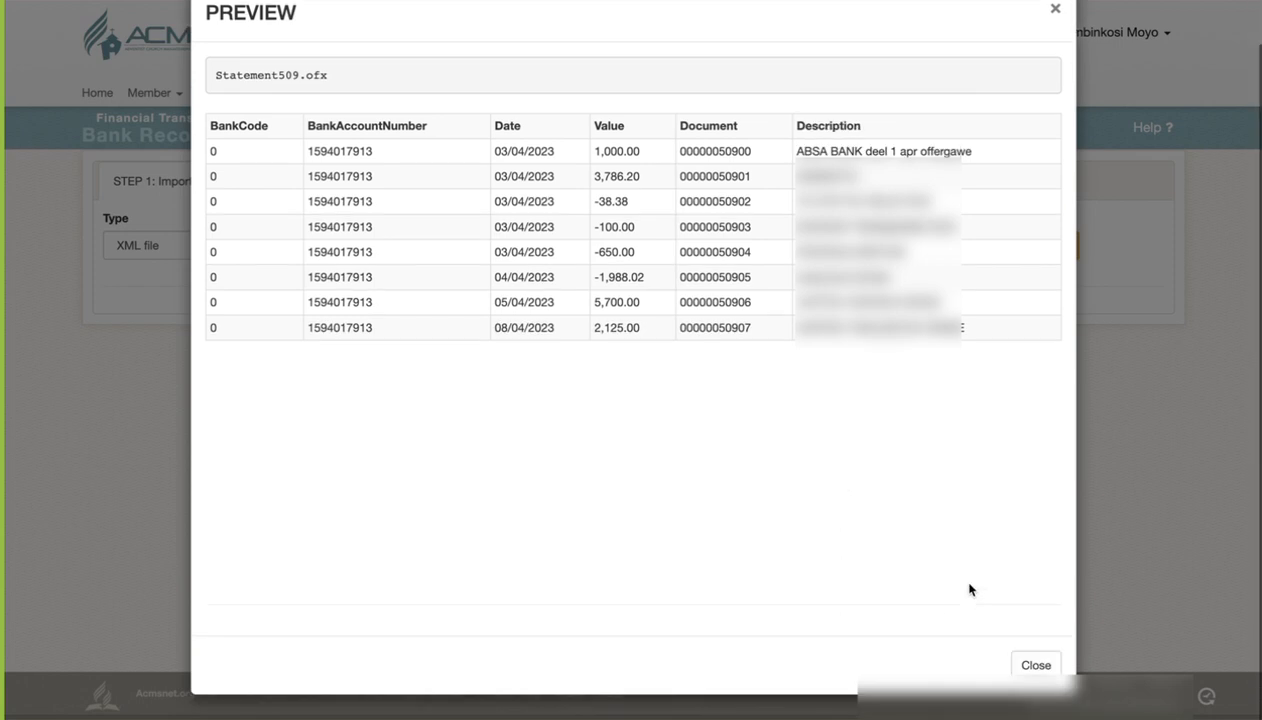
{"action": "left_click", "coordinate": [1034, 665]}
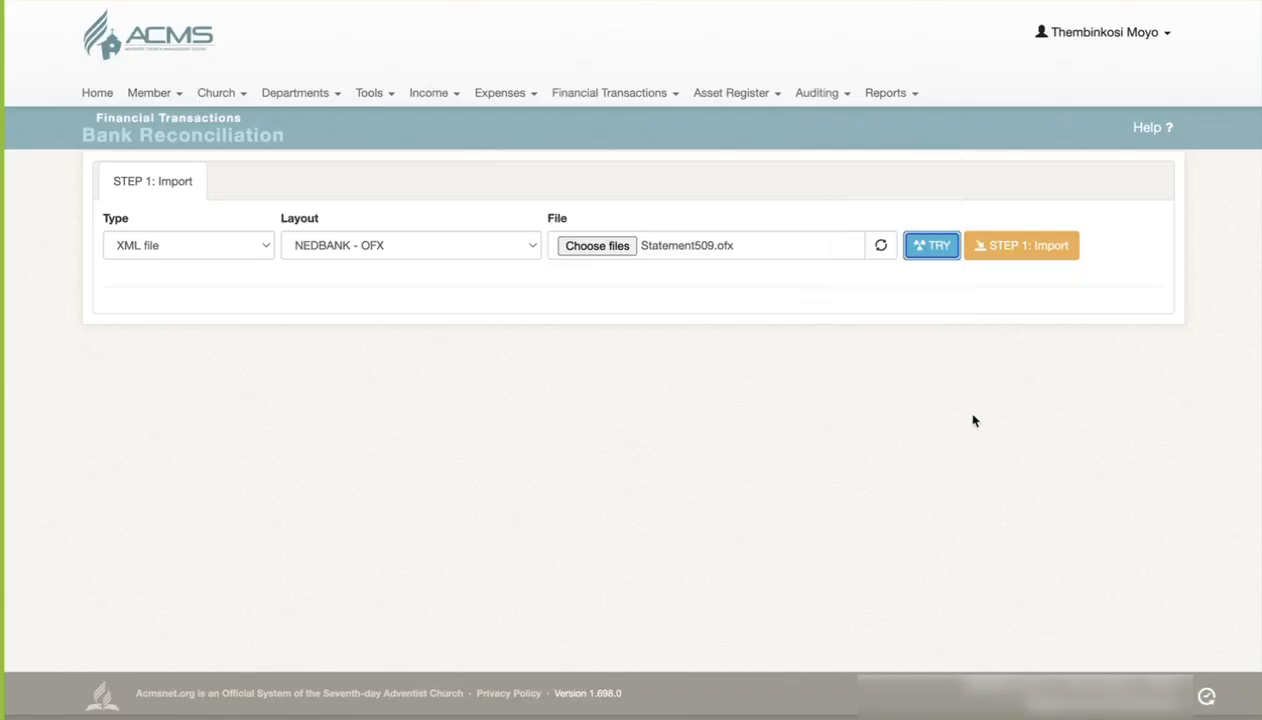
{"action": "left_click", "coordinate": [1022, 252]}
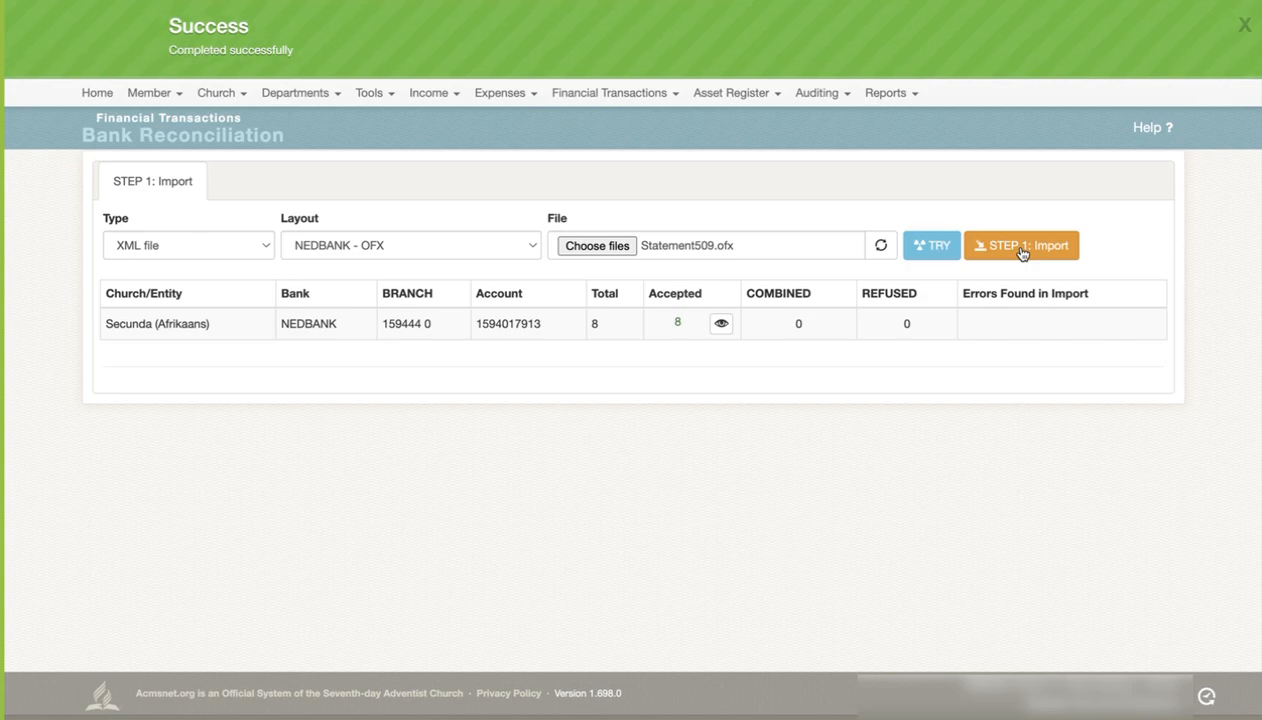
Preview Statement509.ofx once more and try to import it a second time, dismissing the repeated-transactions dialog without a choice
{"action": "left_click", "coordinate": [918, 247]}
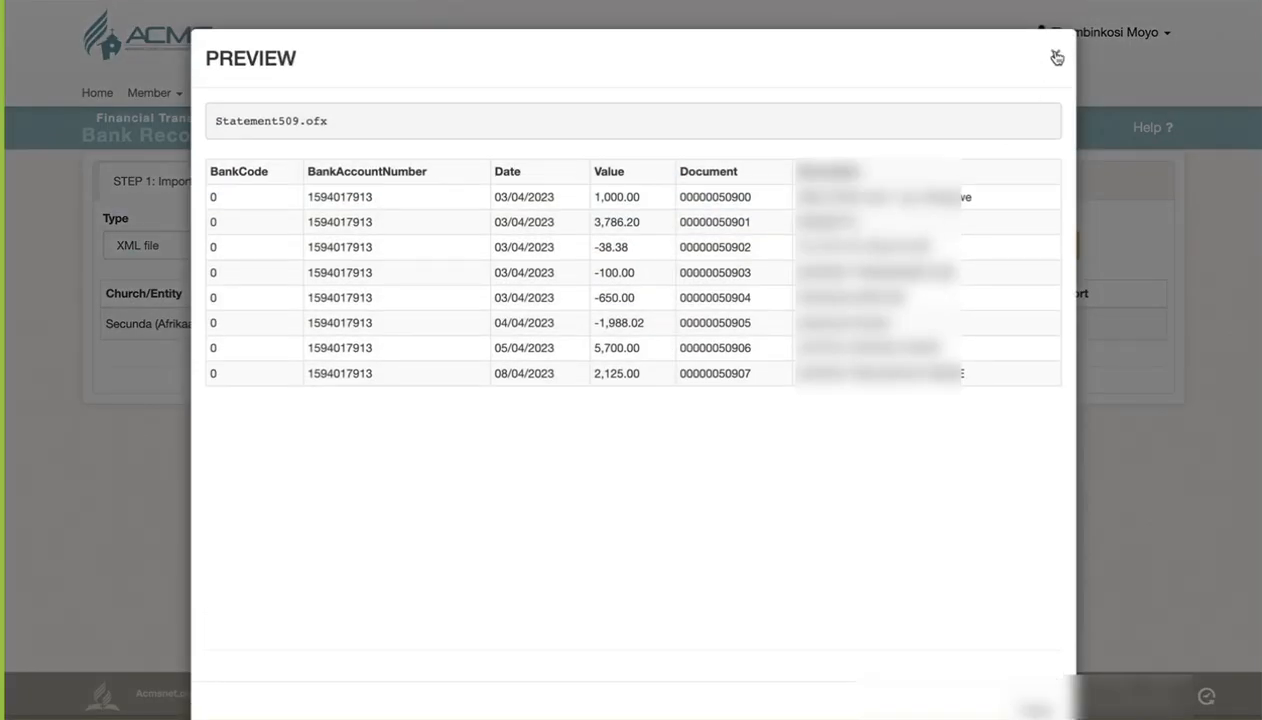
{"action": "left_click", "coordinate": [1055, 53]}
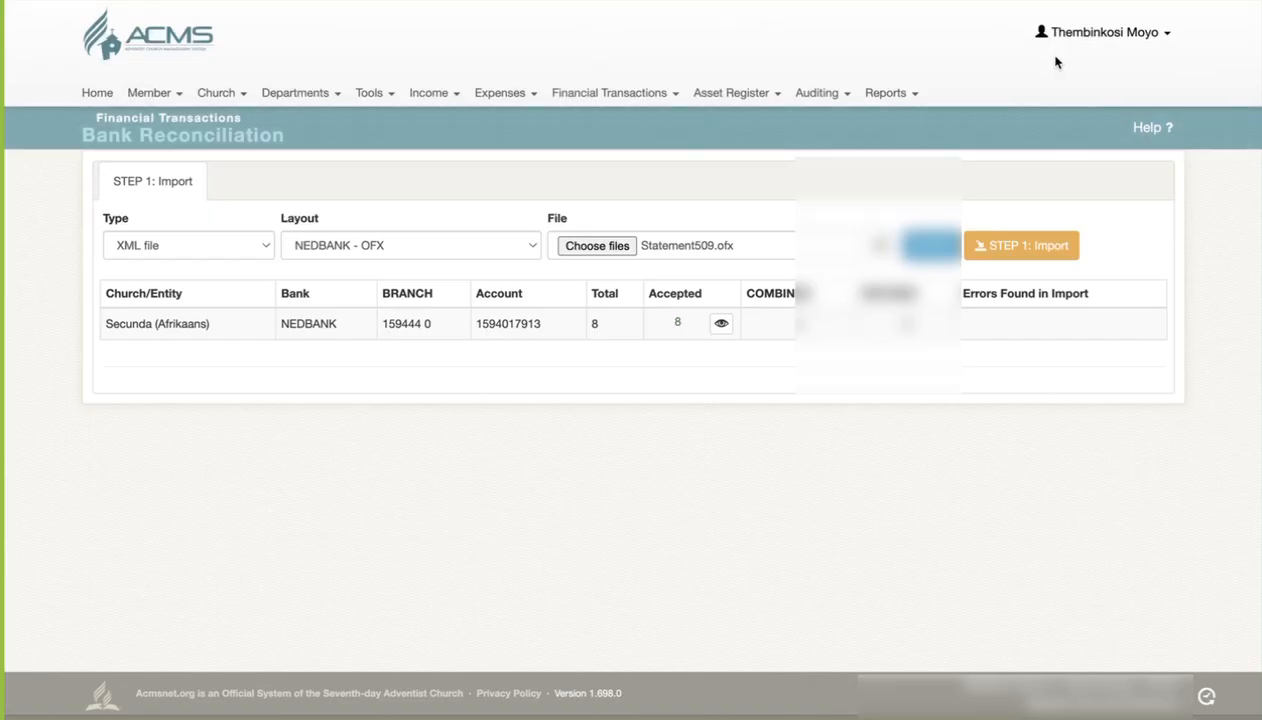
{"action": "left_click", "coordinate": [995, 250]}
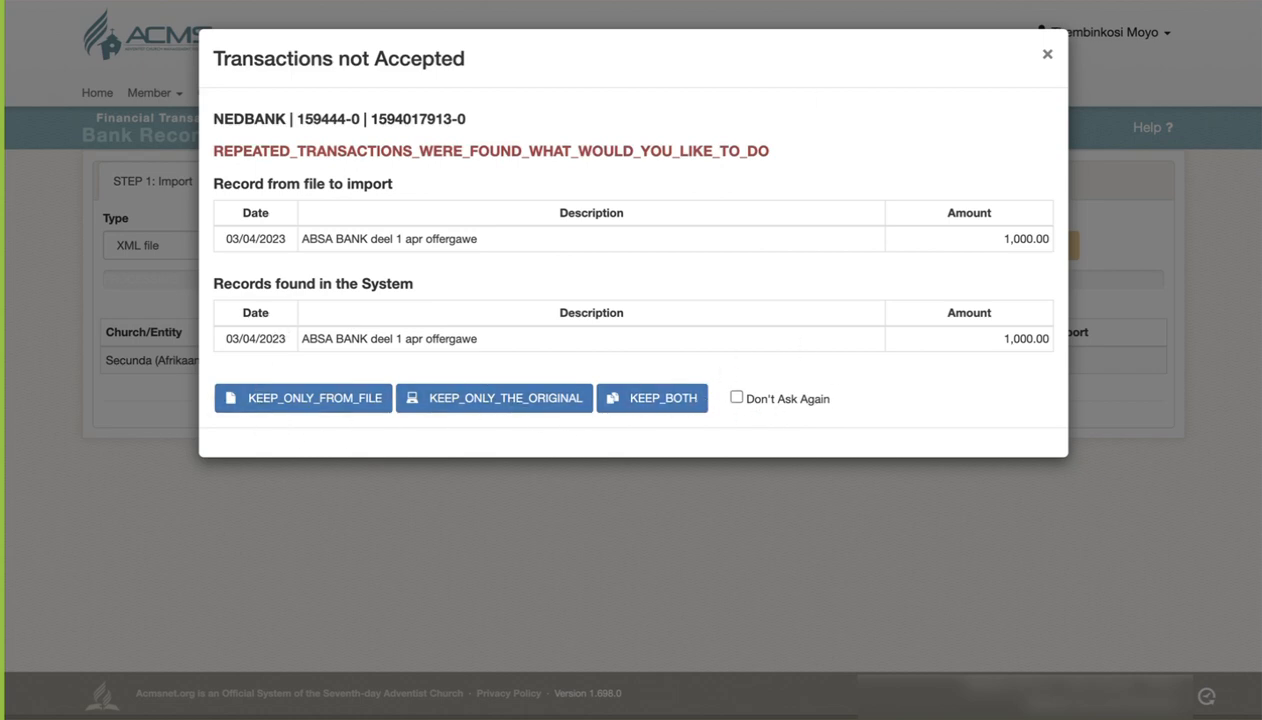
{"action": "left_click", "coordinate": [1048, 58]}
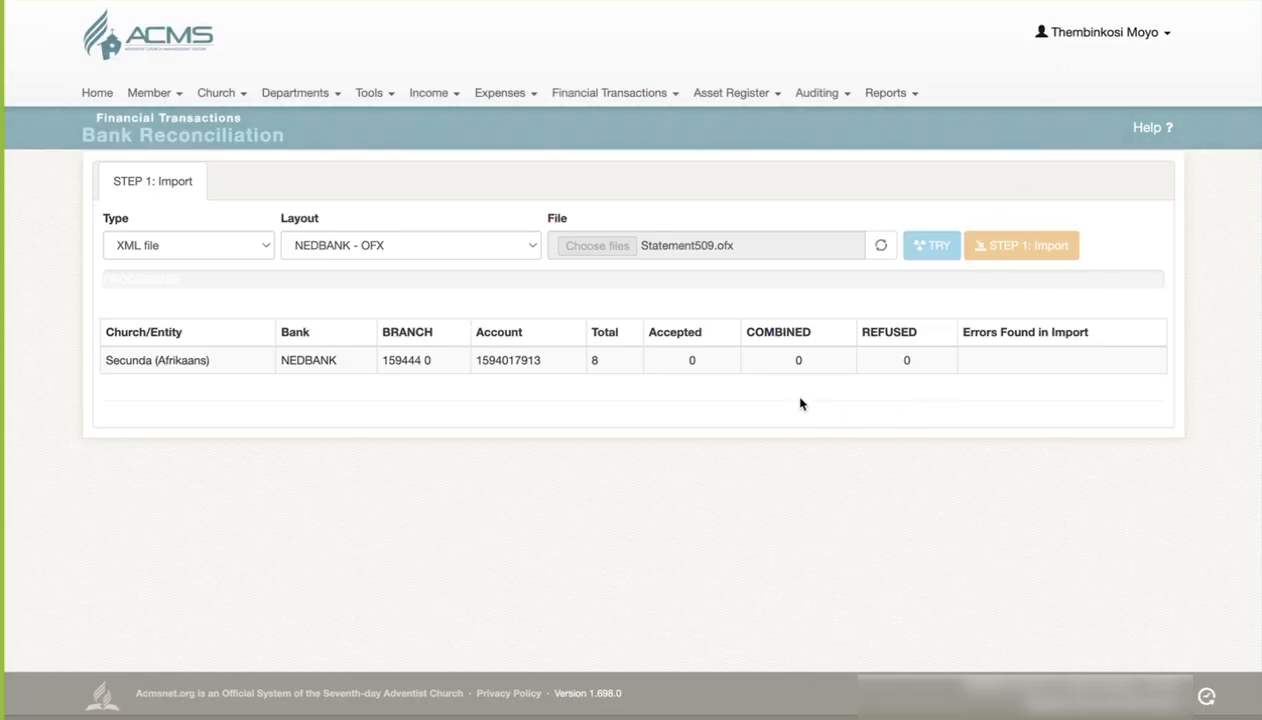
In Expenses, load the imported bank transactions of the Current account for start period 04-2023
{"action": "left_click", "coordinate": [507, 92]}
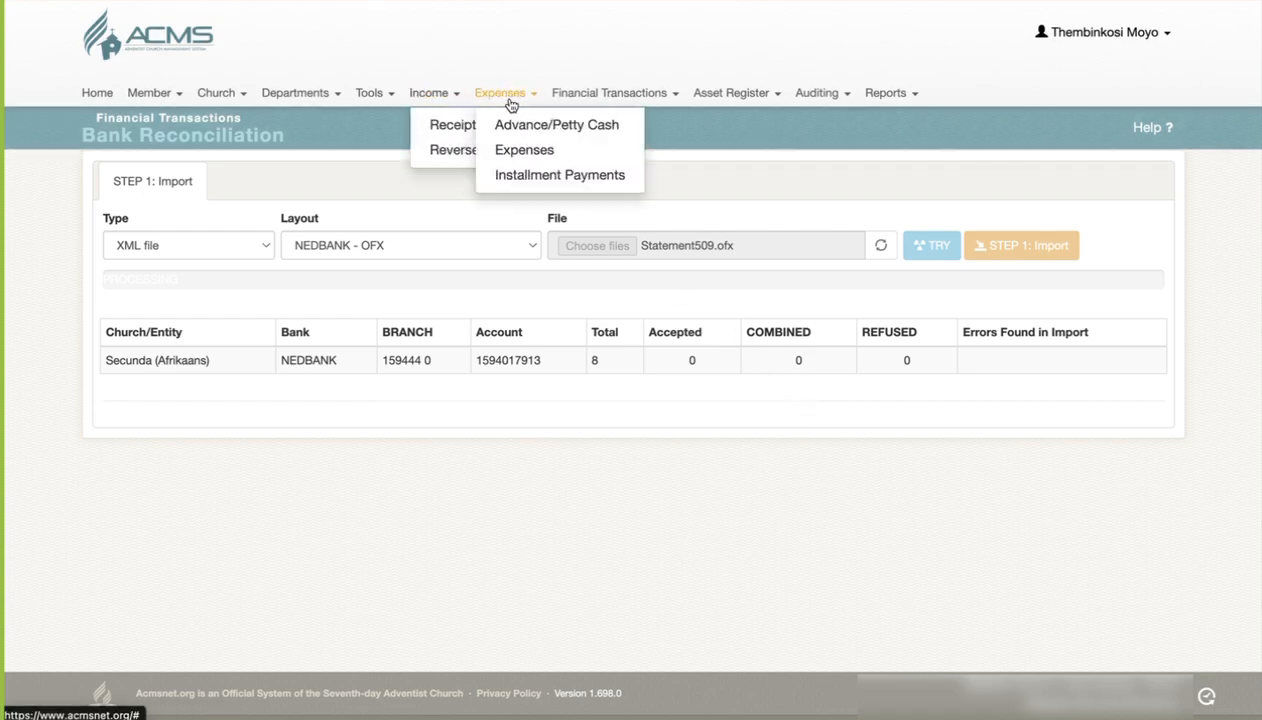
{"action": "left_click", "coordinate": [529, 150]}
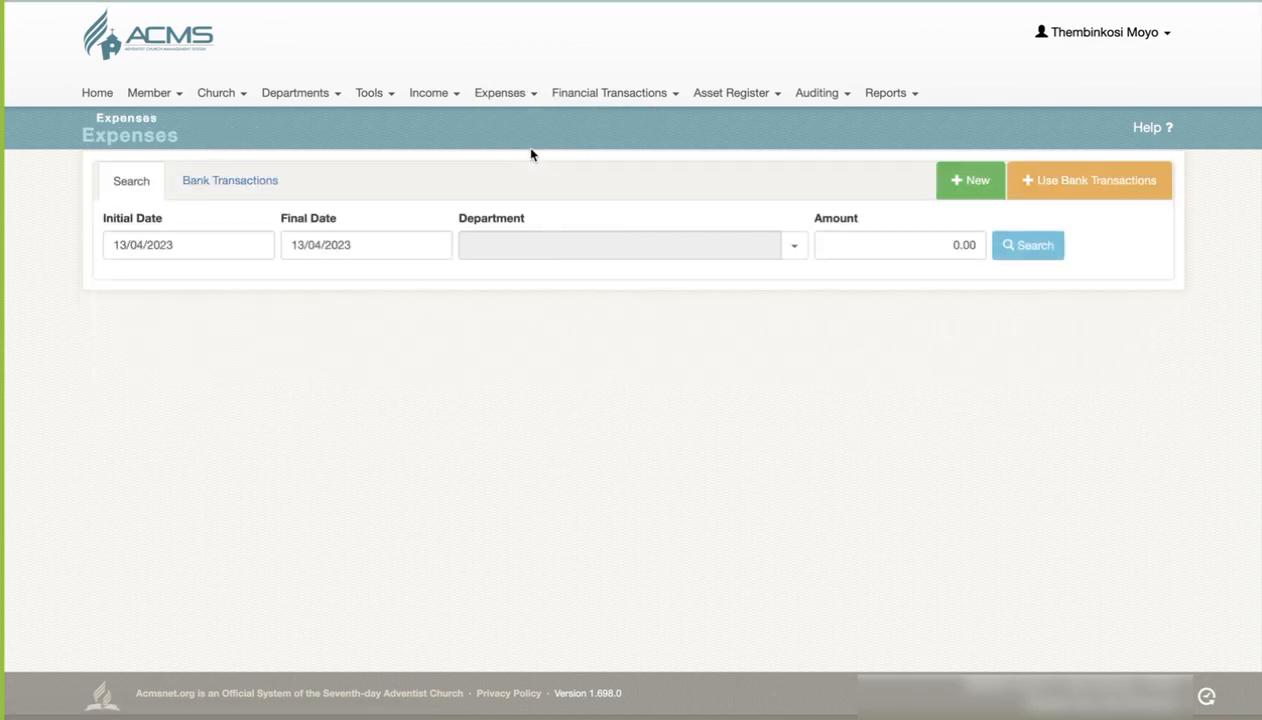
{"action": "left_click", "coordinate": [1093, 190]}
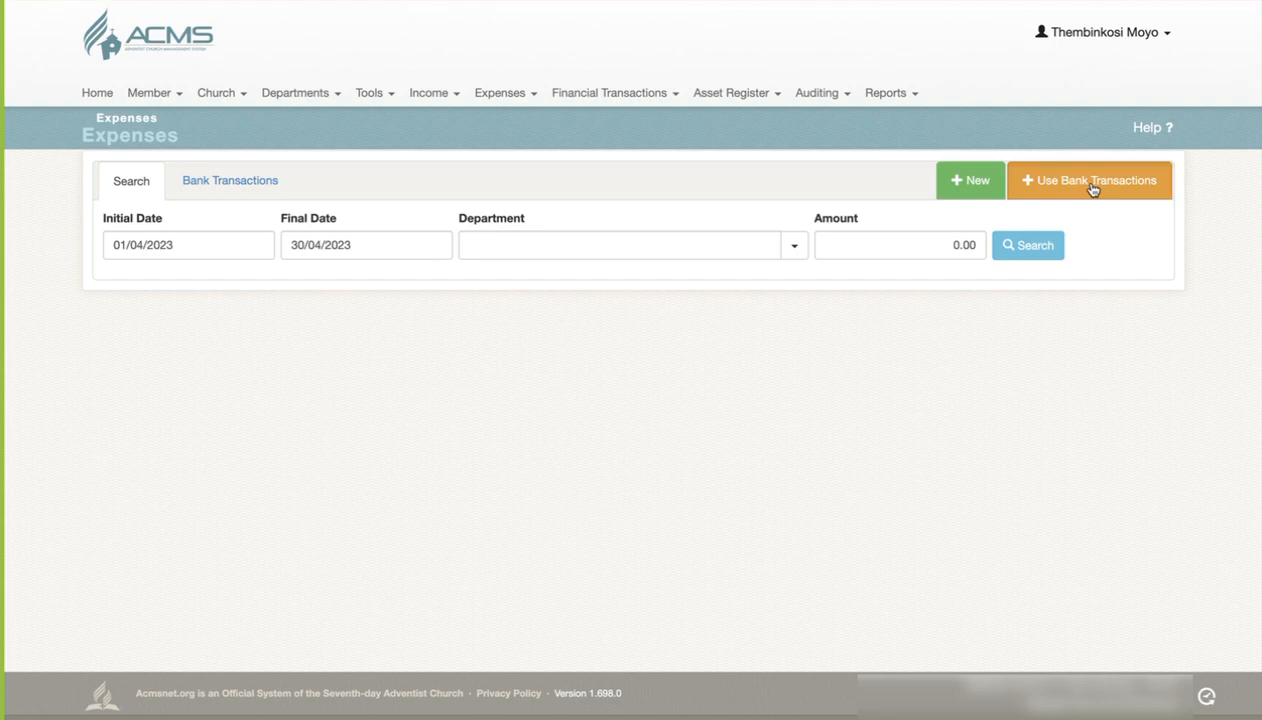
{"action": "left_click", "coordinate": [410, 245]}
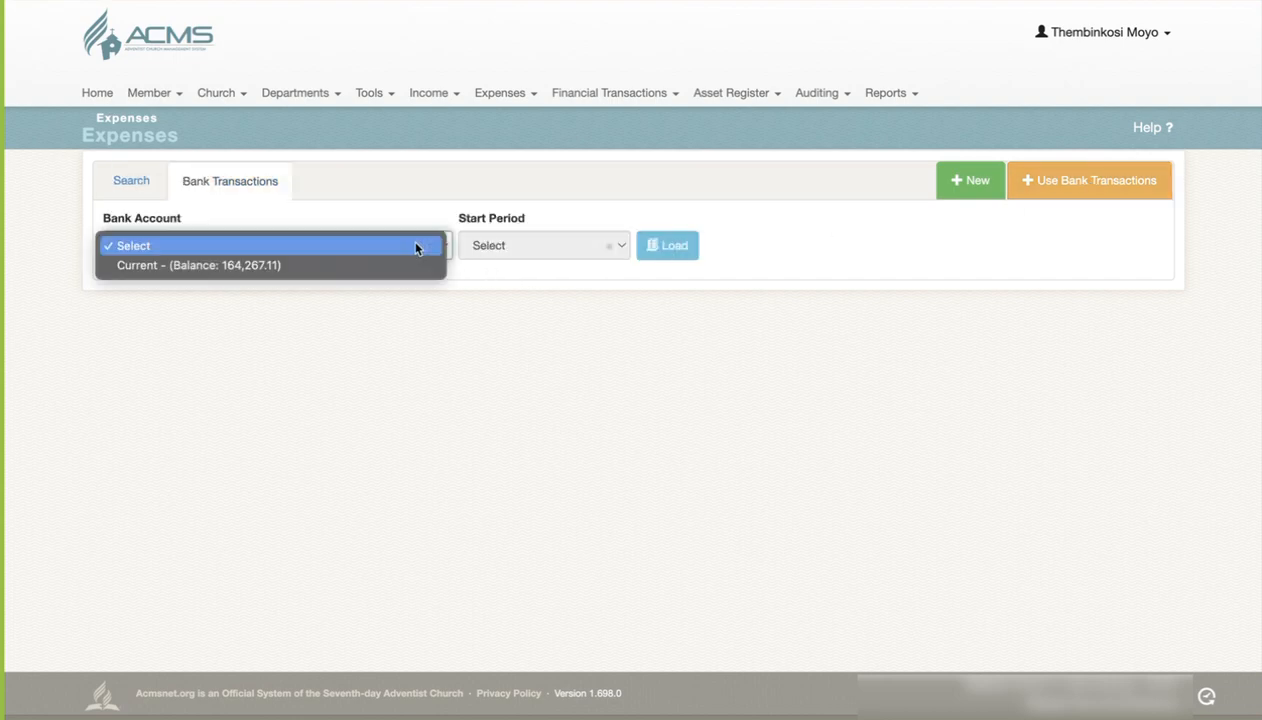
{"action": "left_click", "coordinate": [368, 267]}
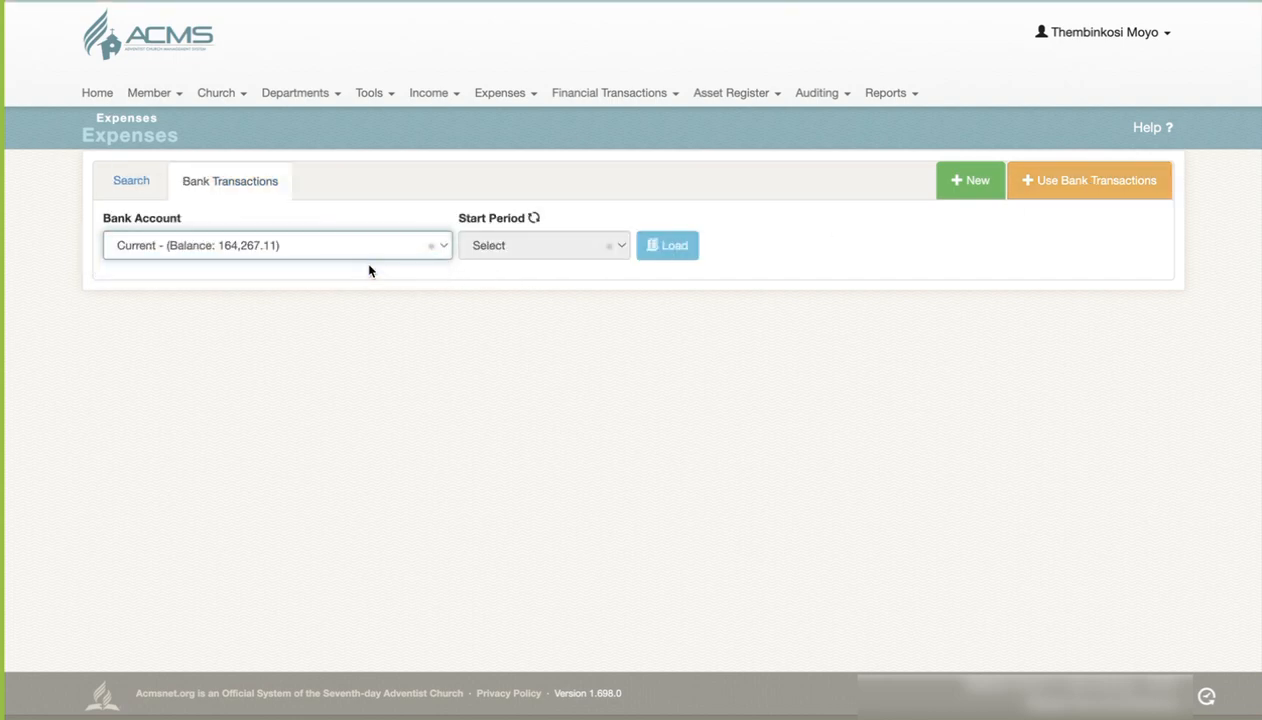
{"action": "left_click", "coordinate": [565, 246]}
{"action": "left_click", "coordinate": [550, 265]}
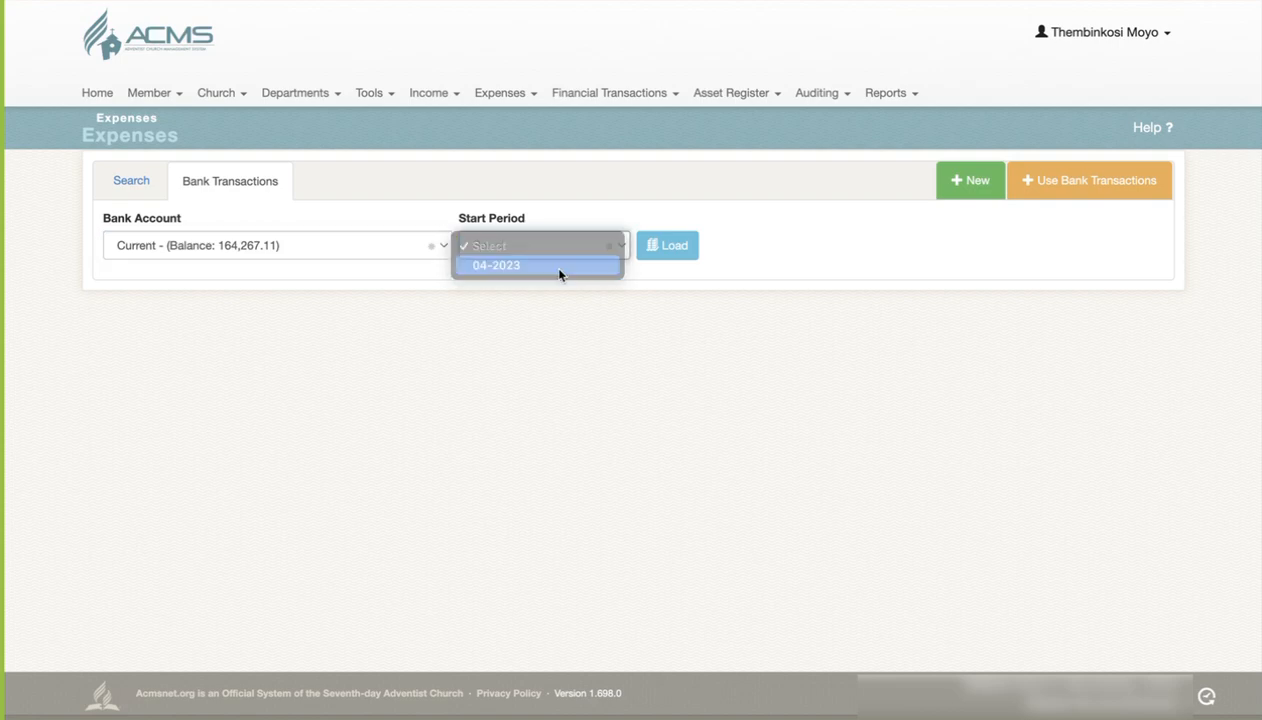
{"action": "left_click", "coordinate": [675, 246]}
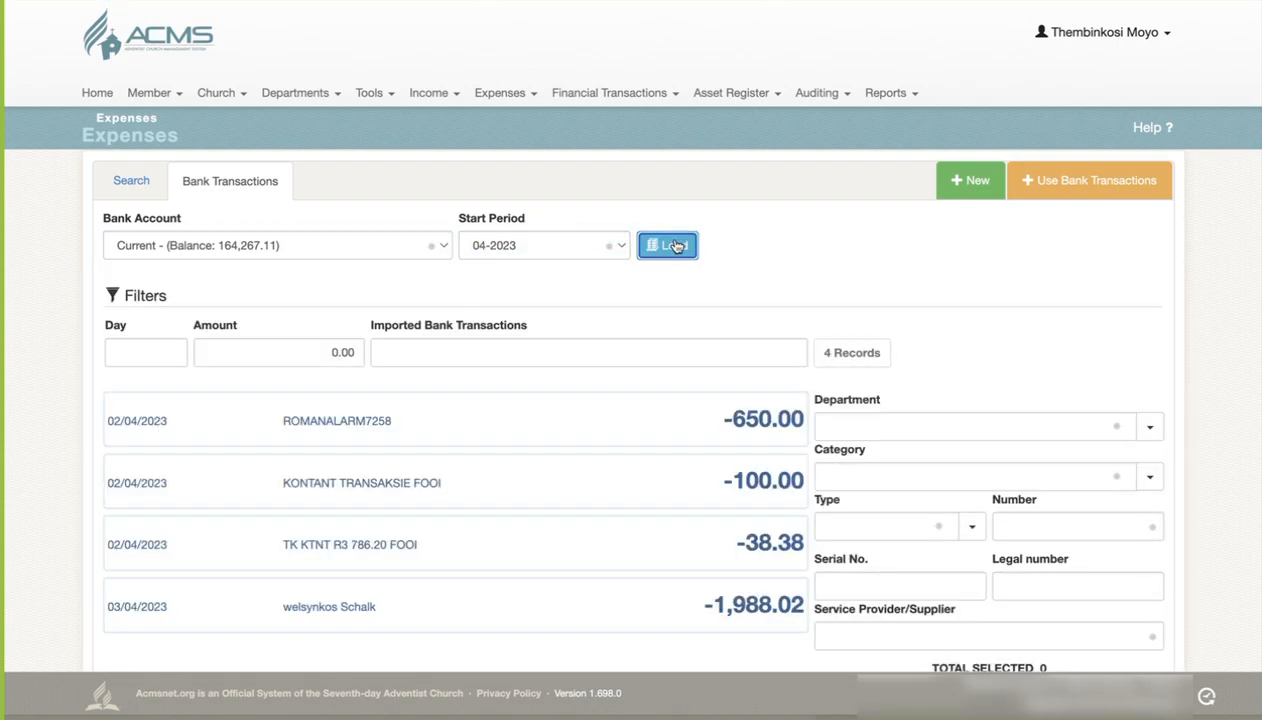
Select the -650.00 bank transaction and assign it department 01 - Church Expenses and category 535-Security and surveillance
{"action": "scroll", "coordinate": [766, 345], "scroll_direction": "down", "scroll_amount": 2}
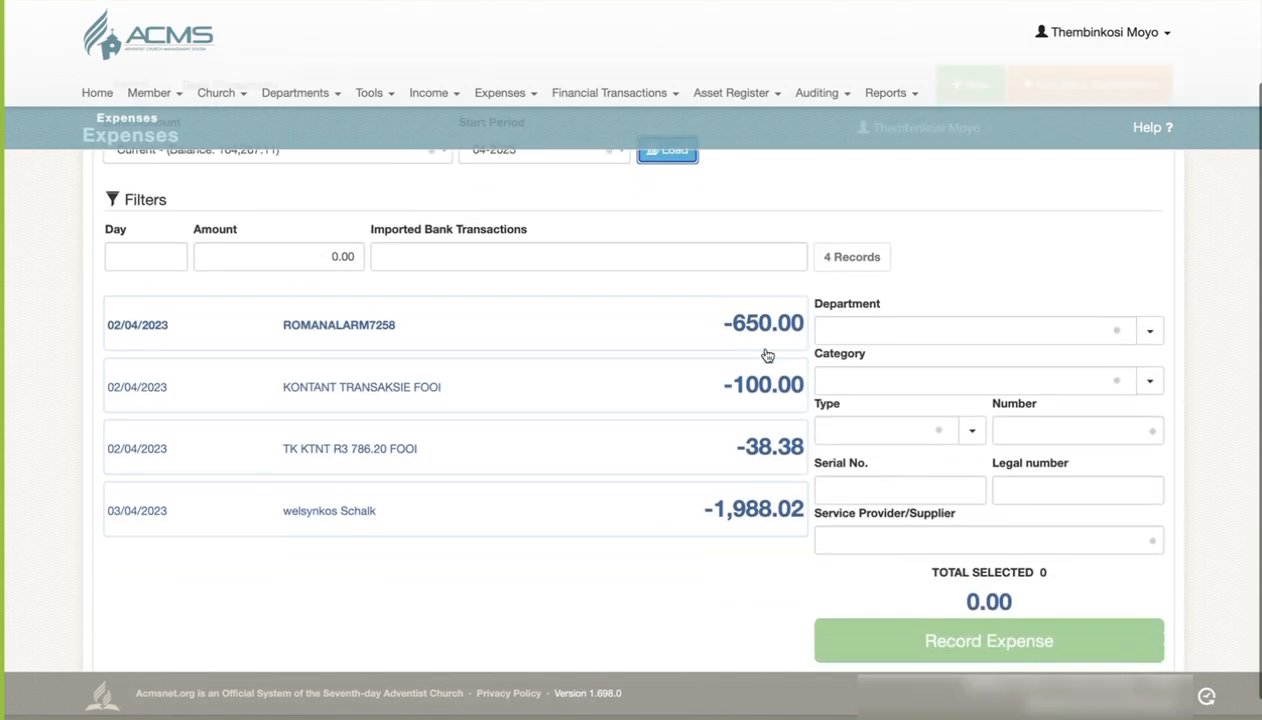
{"action": "left_click", "coordinate": [701, 304]}
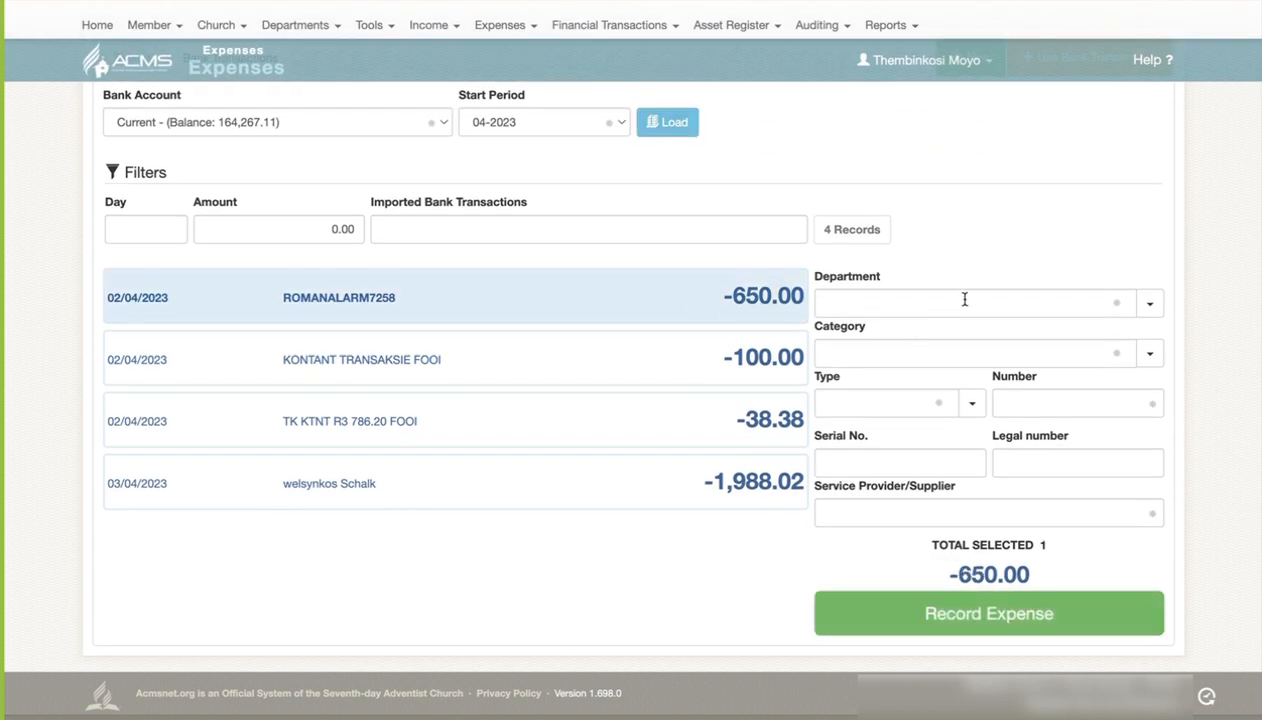
{"action": "left_click", "coordinate": [1151, 306]}
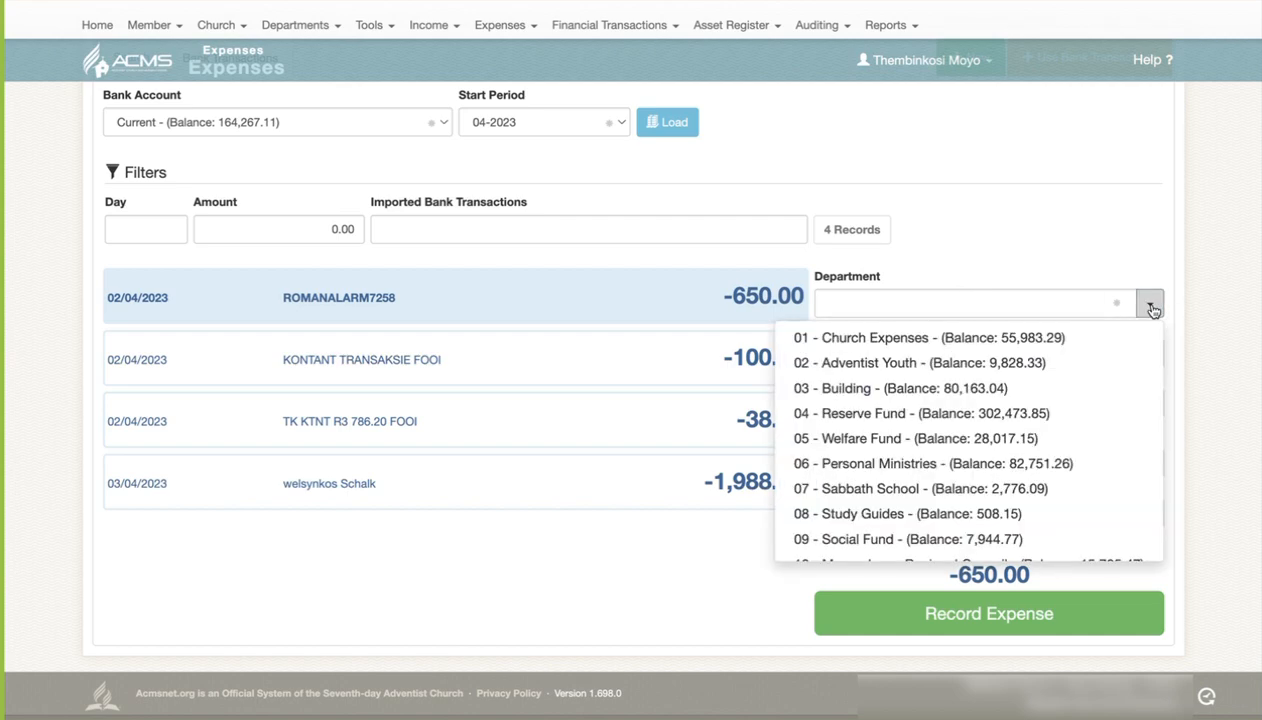
{"action": "left_click", "coordinate": [975, 341]}
{"action": "left_click", "coordinate": [924, 355]}
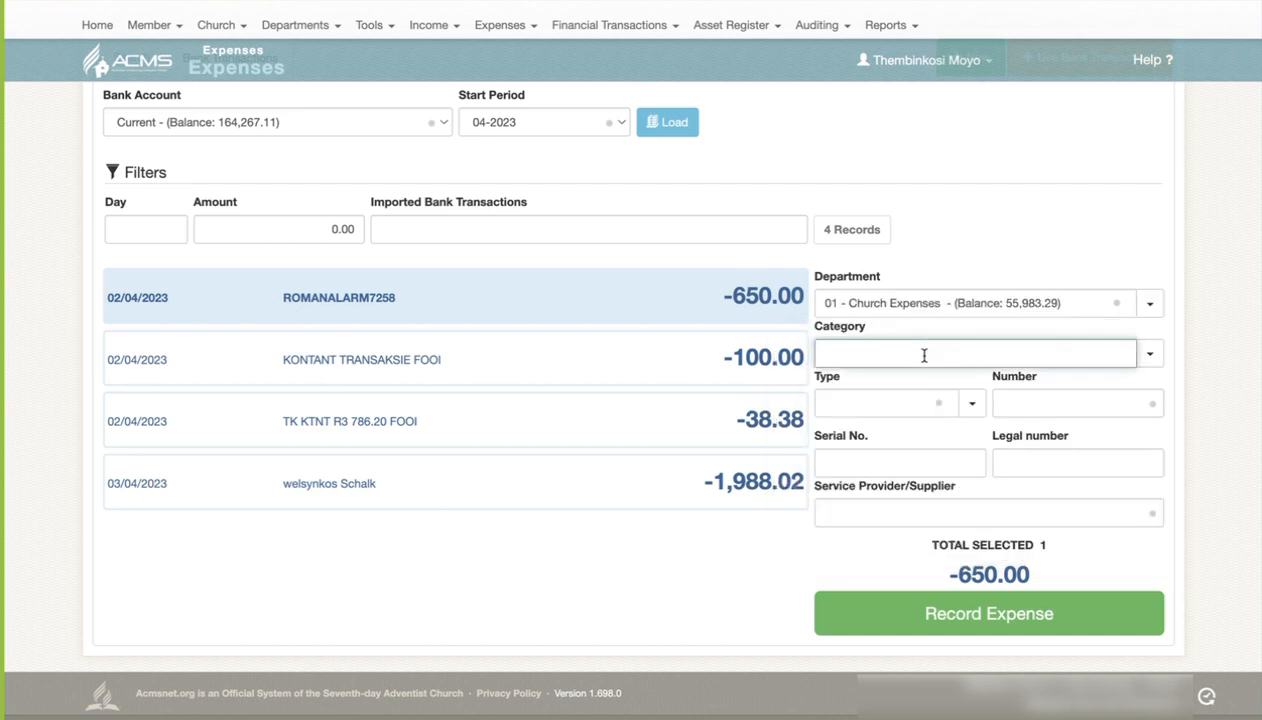
{"action": "type", "text": "sec"}
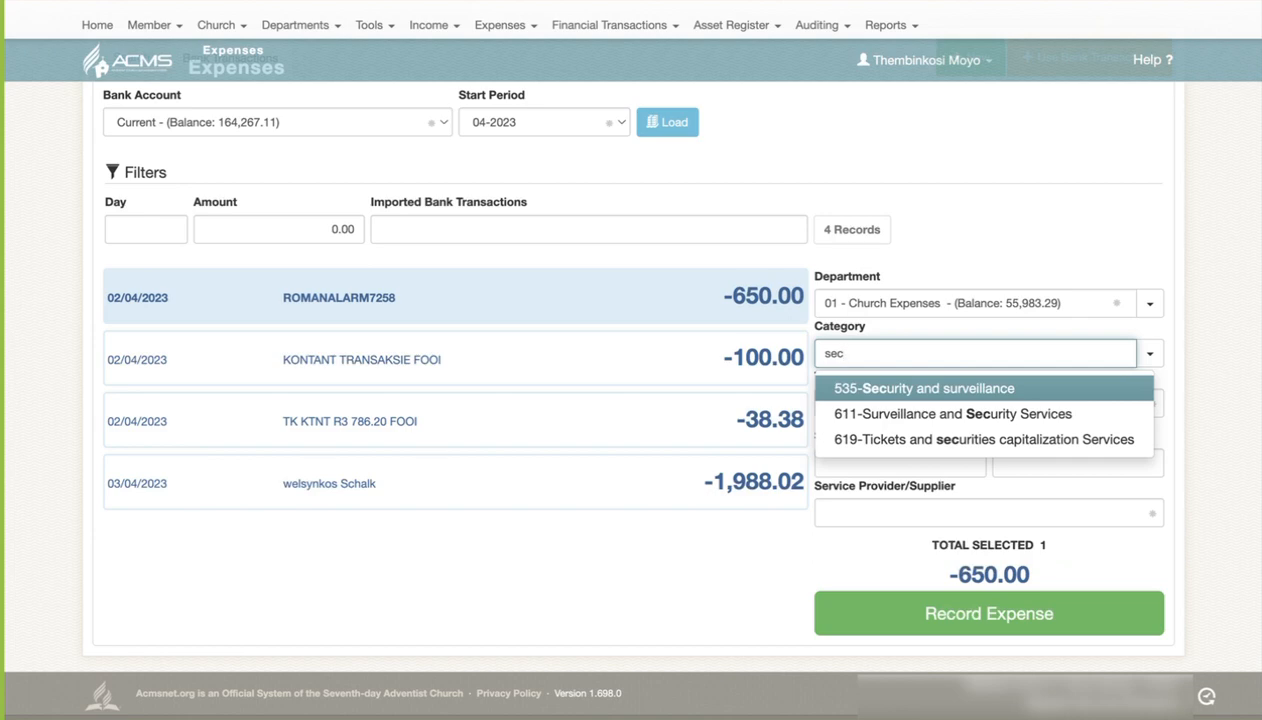
{"action": "key", "text": "Return"}
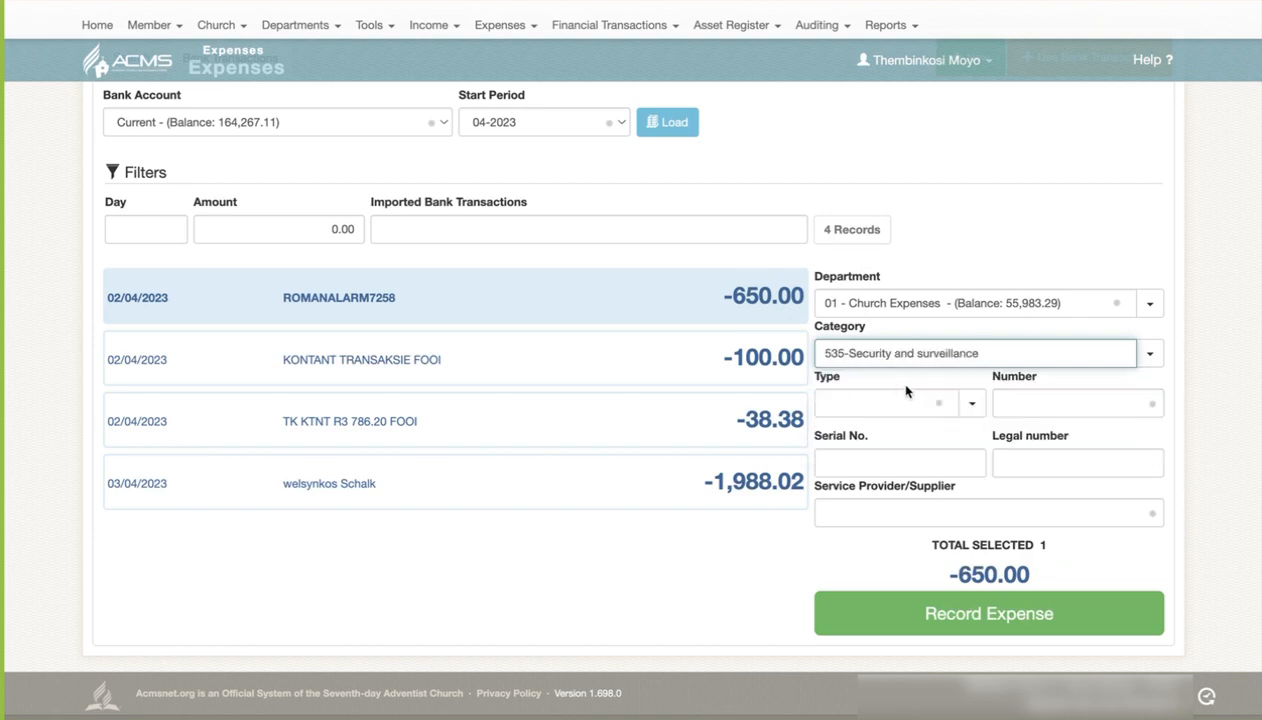
Set the expense's document type to 2 - Other and enter 0 for its number, serial number and legal number
{"action": "left_click", "coordinate": [971, 403]}
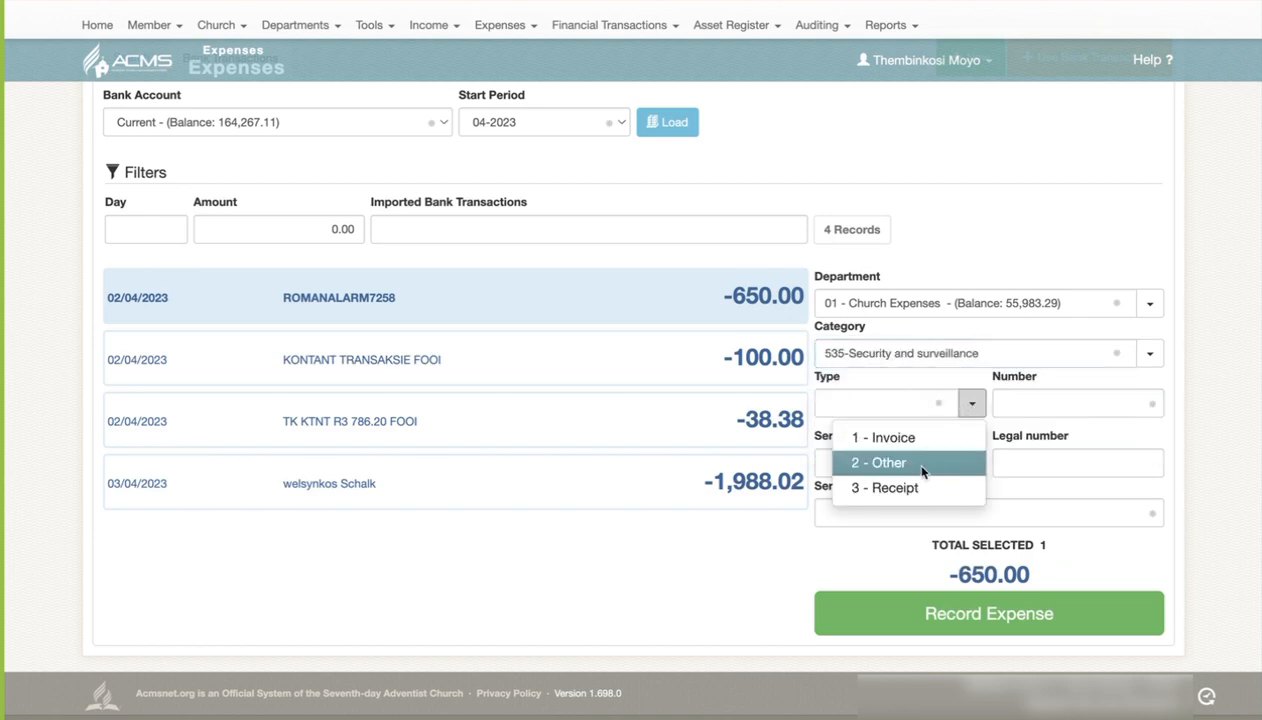
{"action": "left_click", "coordinate": [921, 464]}
{"action": "left_click", "coordinate": [1015, 404]}
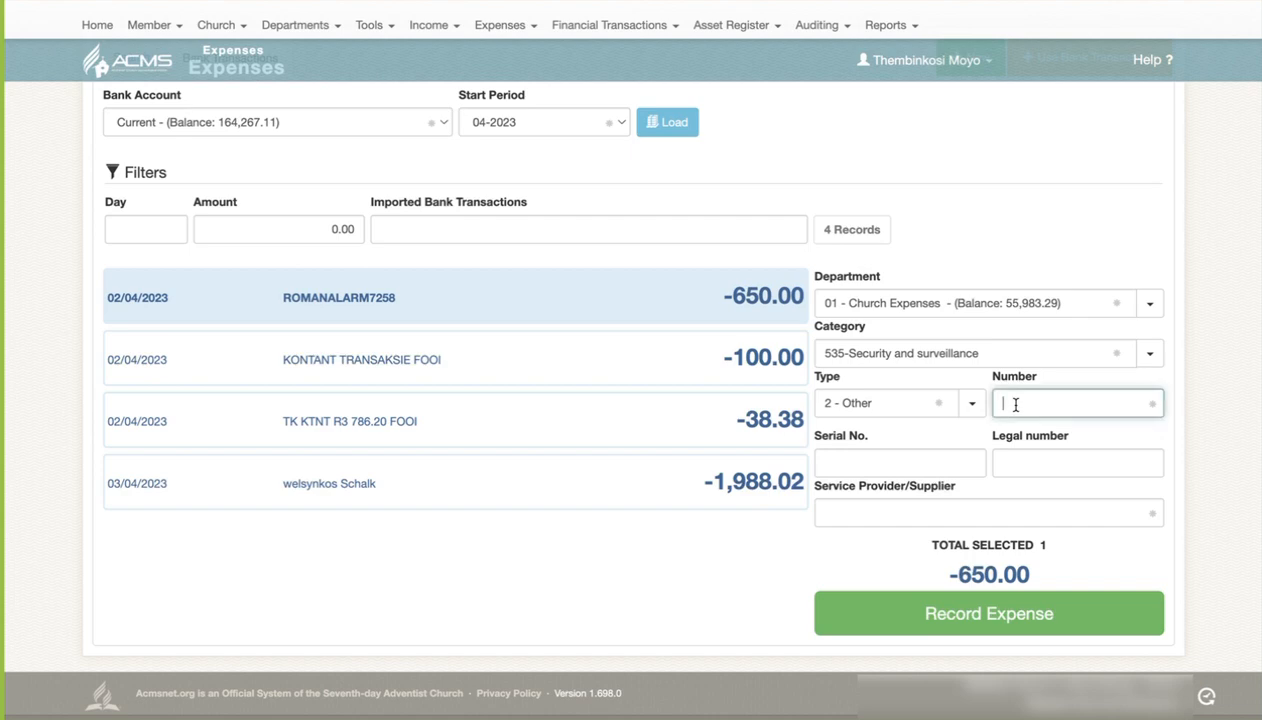
{"action": "type", "text": "0"}
{"action": "left_click", "coordinate": [849, 461]}
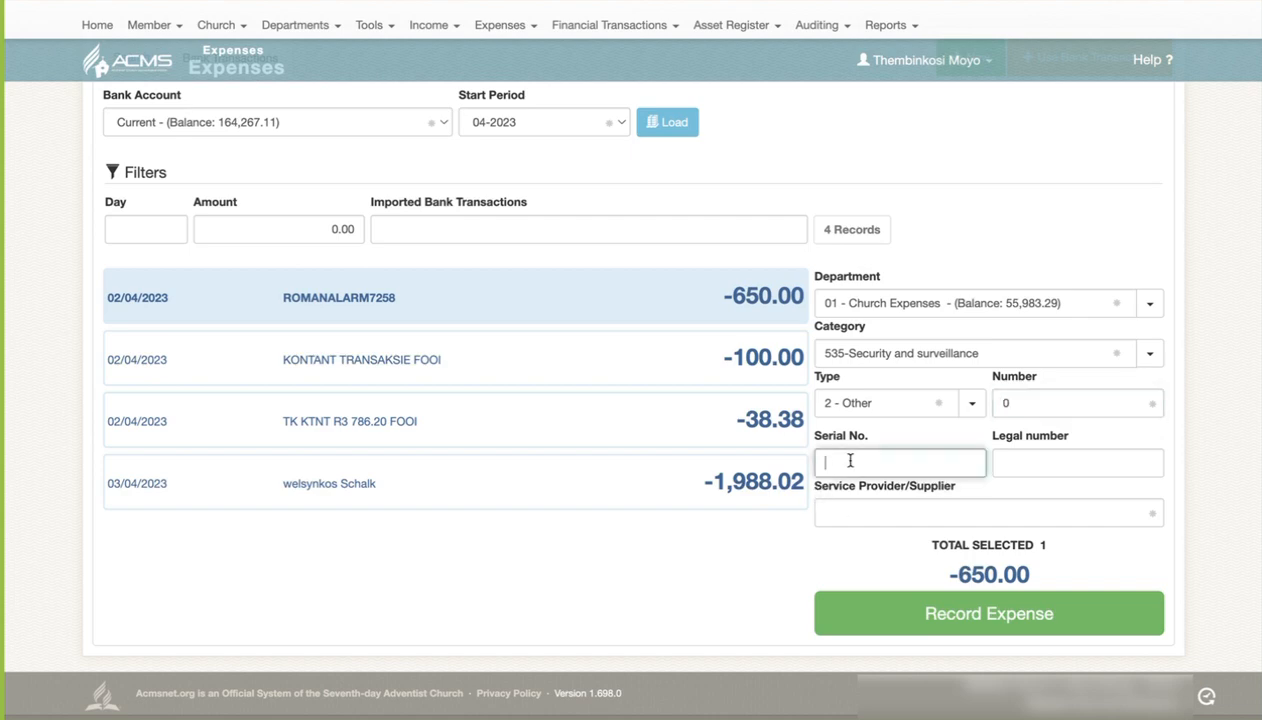
{"action": "type", "text": "0"}
{"action": "left_click", "coordinate": [1012, 460]}
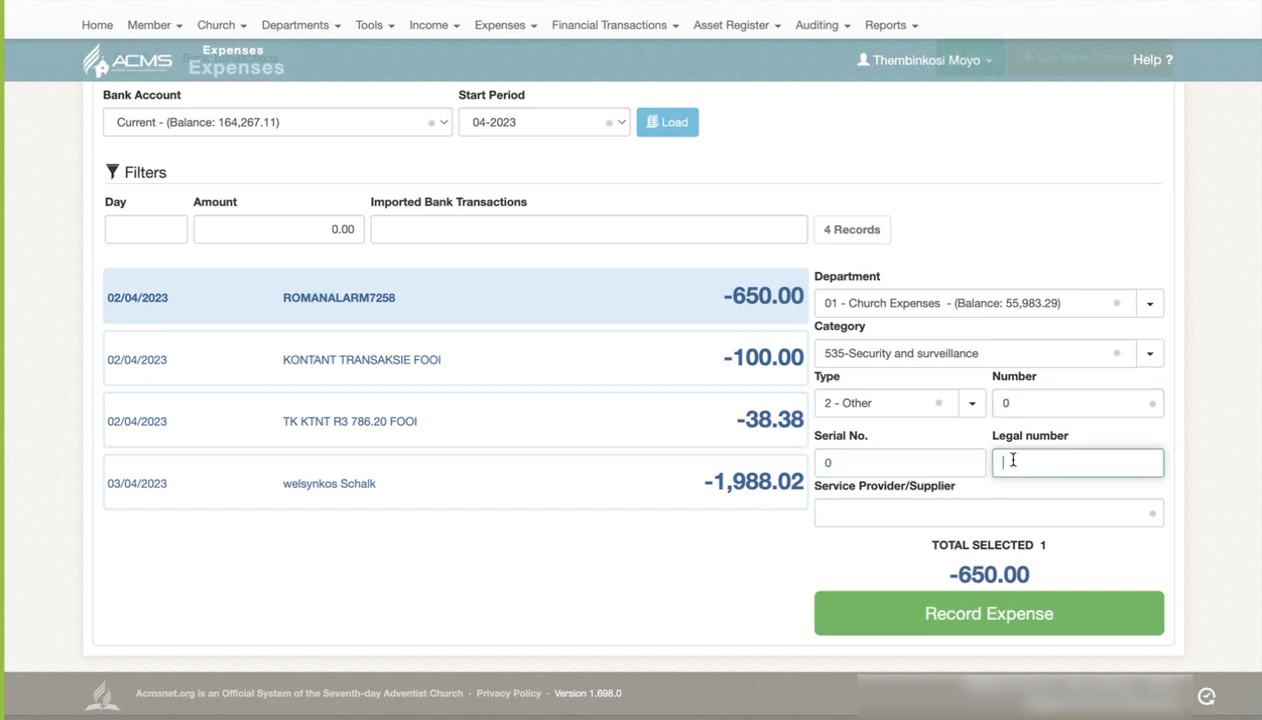
{"action": "type", "text": "0"}
Enter Roman Alarm as the service provider and record the expense
{"action": "left_click", "coordinate": [993, 514]}
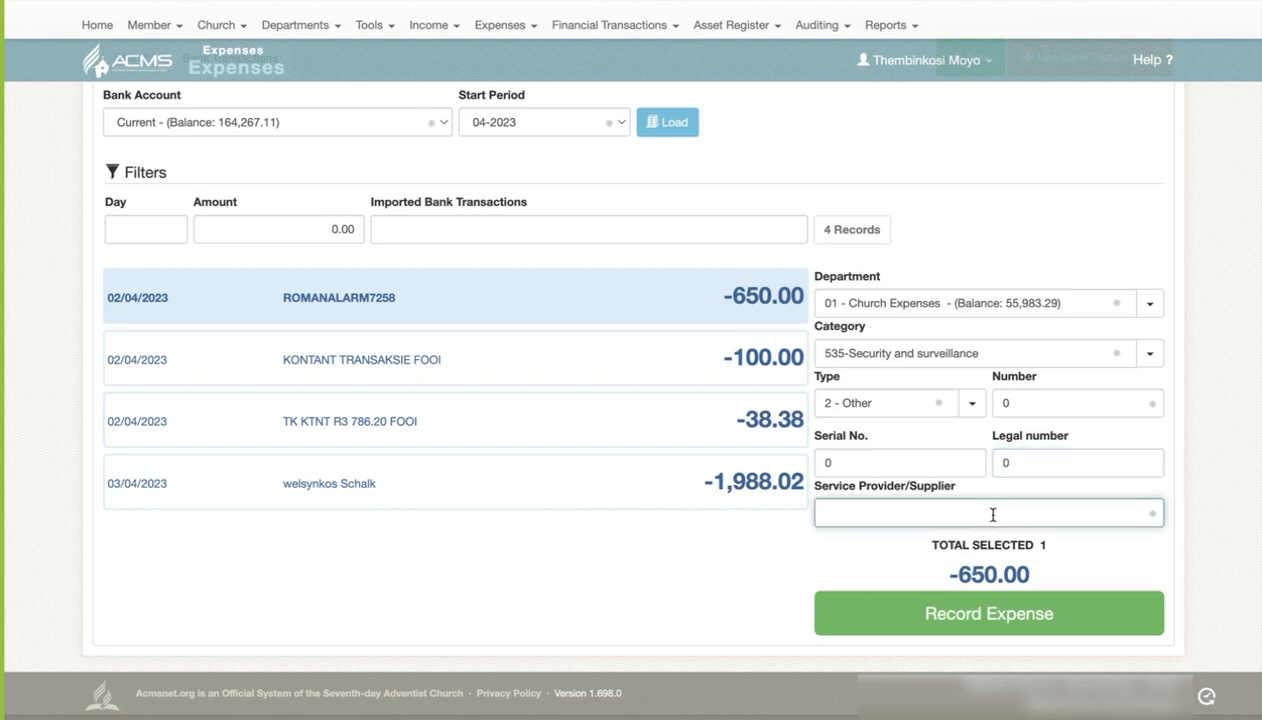
{"action": "type", "text": "Roman Alarm"}
{"action": "left_click", "coordinate": [1066, 617]}
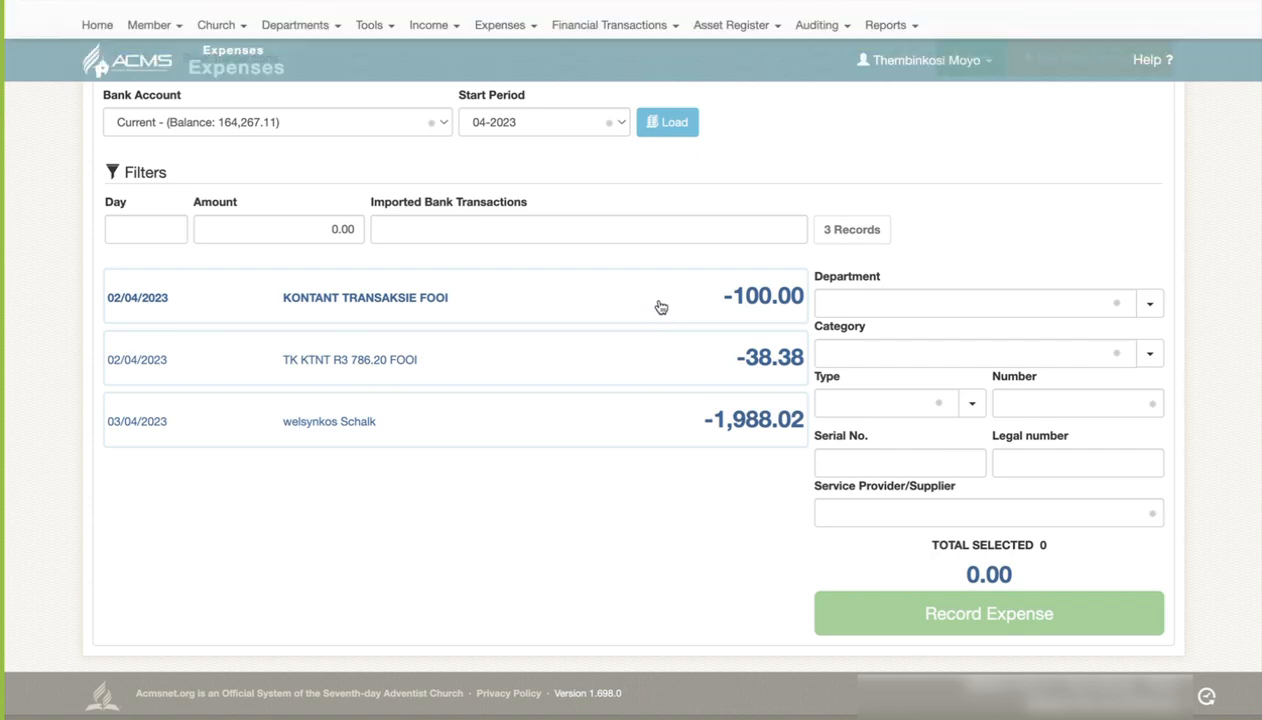
Select the -100.00 and -38.38 bank transactions and assign them department 01 - Church Expenses and category 525-Bank fees
{"action": "left_click", "coordinate": [684, 298]}
{"action": "left_click", "coordinate": [899, 305]}
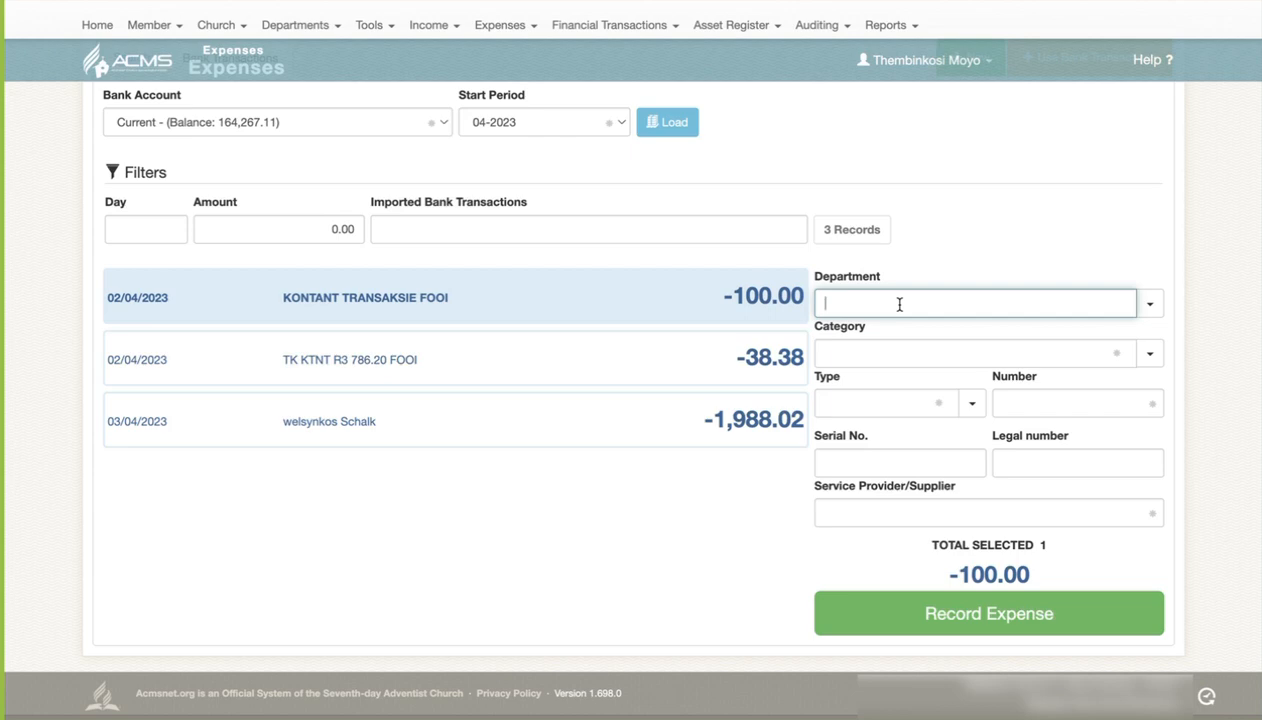
{"action": "left_click", "coordinate": [1149, 305]}
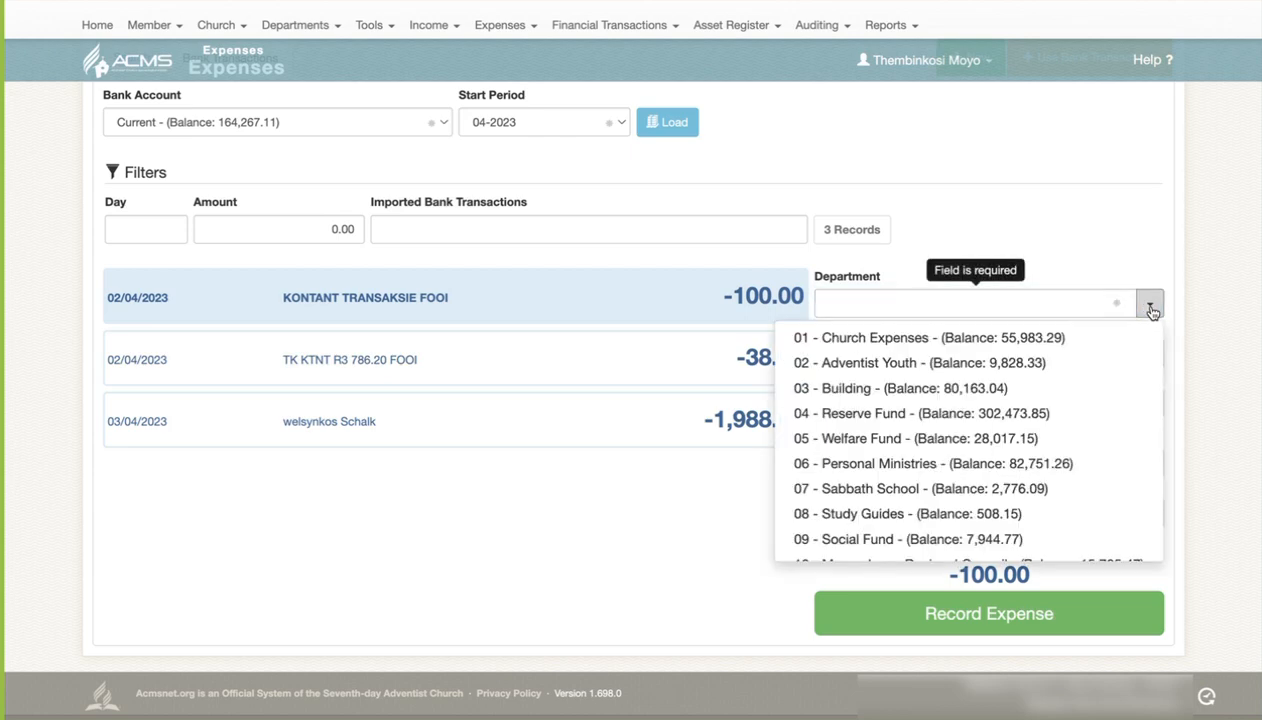
{"action": "left_click", "coordinate": [1006, 340]}
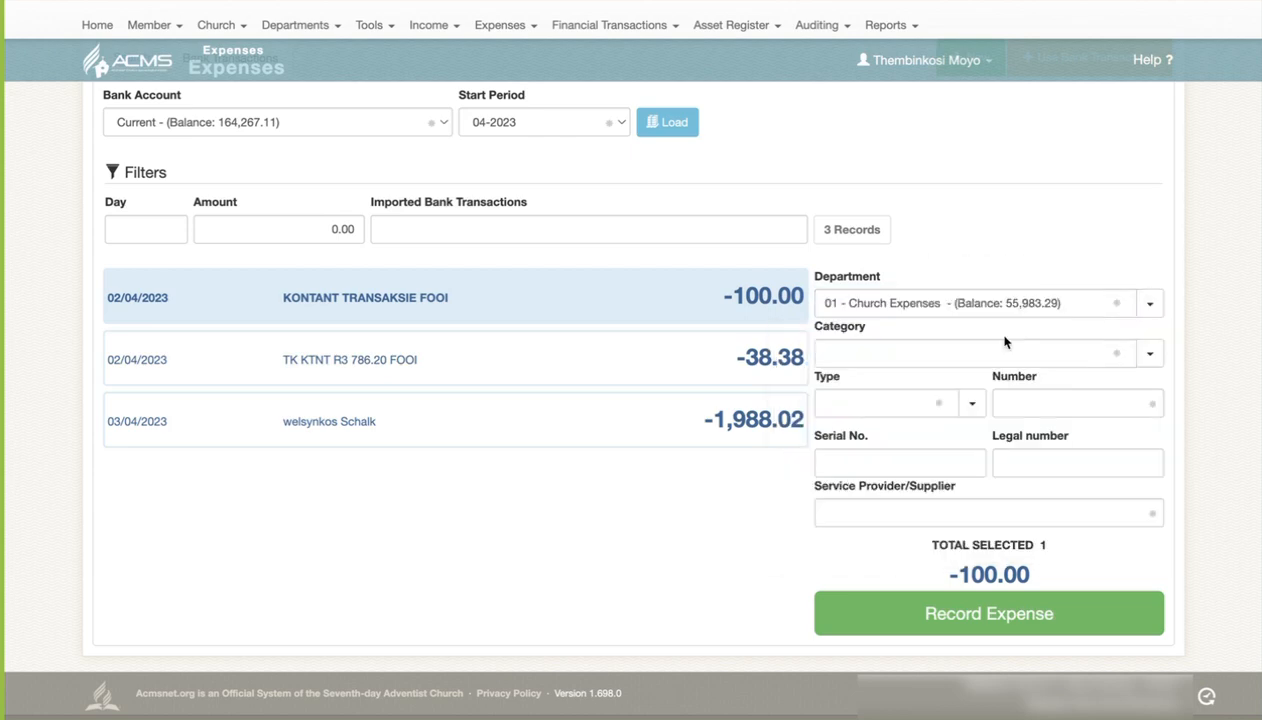
{"action": "left_click", "coordinate": [931, 350]}
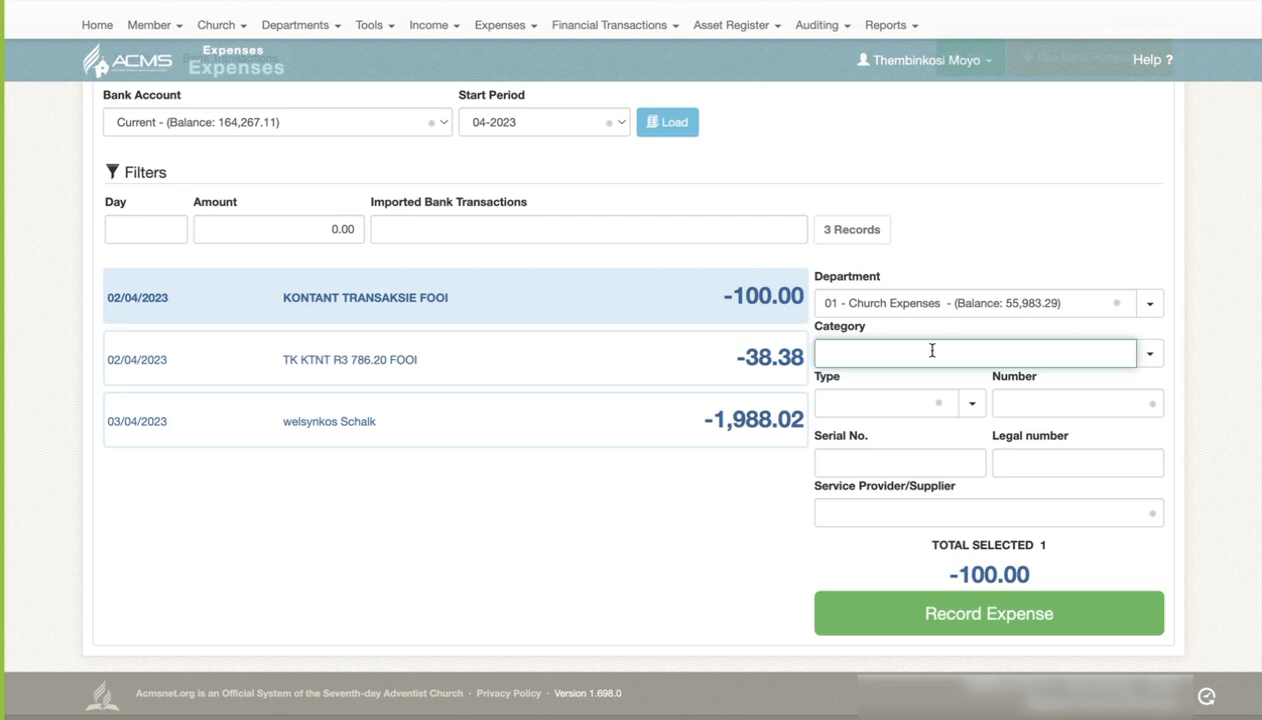
{"action": "left_click", "coordinate": [627, 372]}
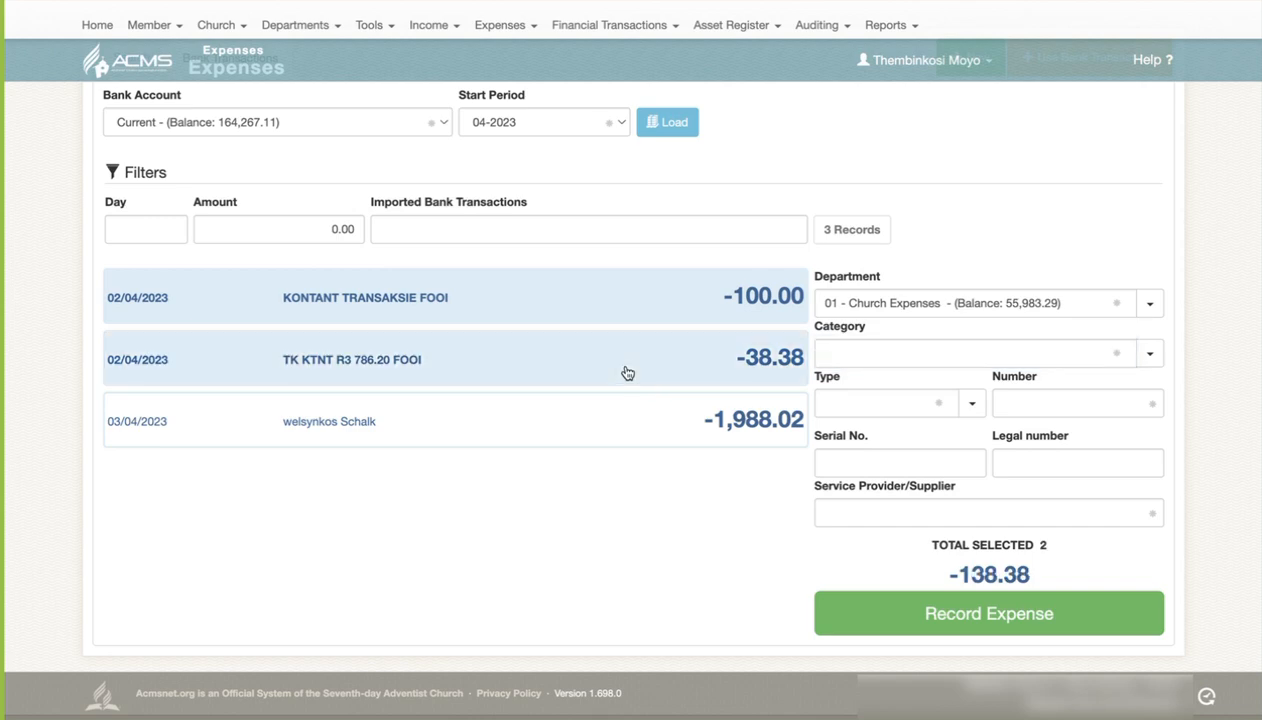
{"action": "left_click", "coordinate": [933, 357]}
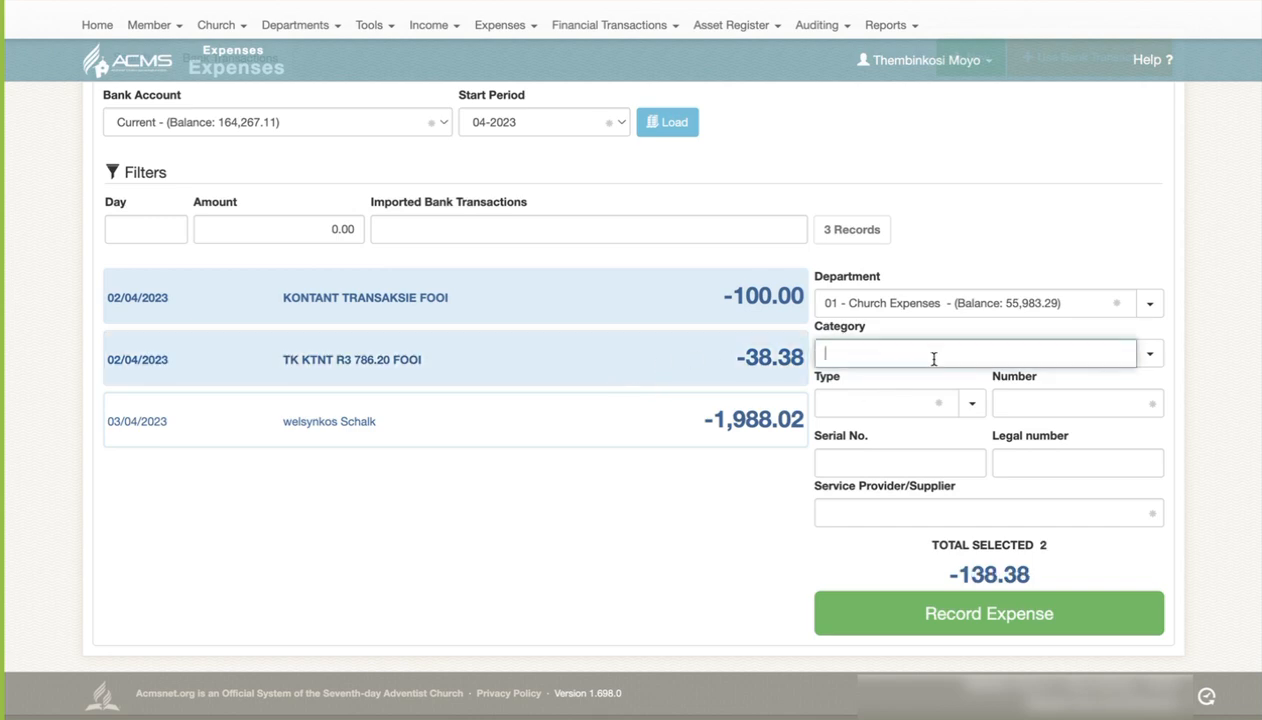
{"action": "type", "text": "ba"}
{"action": "left_click", "coordinate": [890, 385]}
Set the document type of the bank fees expense to 2 - Other and its number to 0
{"action": "left_click", "coordinate": [972, 406]}
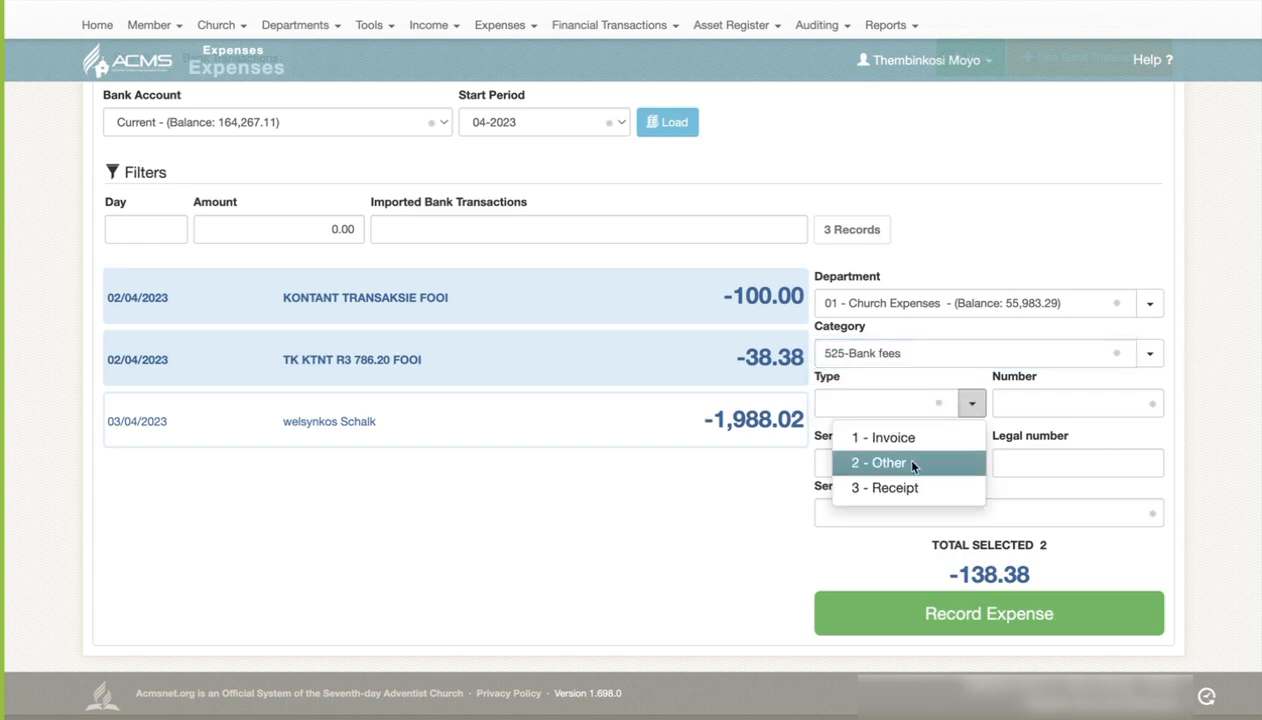
{"action": "left_click", "coordinate": [880, 462]}
{"action": "left_click", "coordinate": [1020, 403]}
{"action": "type", "text": "0"}
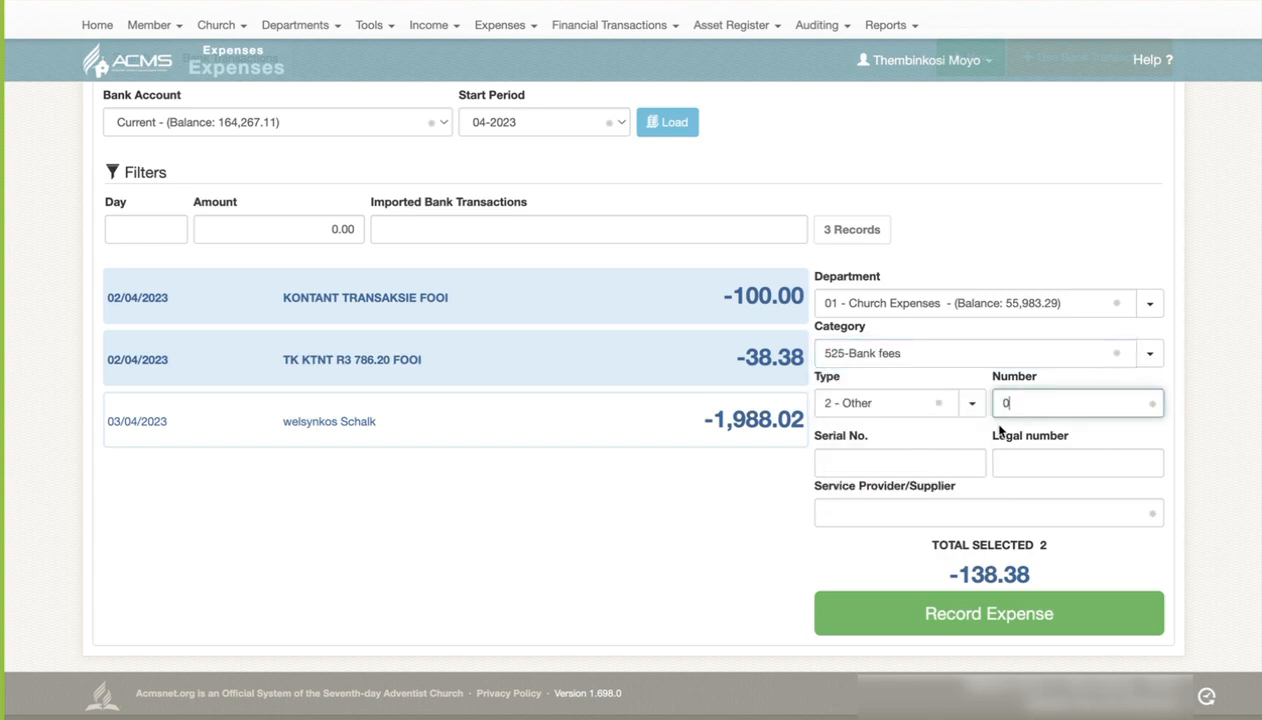
Enter Nedbank Fees as the service provider and record the bank fees expense
{"action": "left_click", "coordinate": [894, 512]}
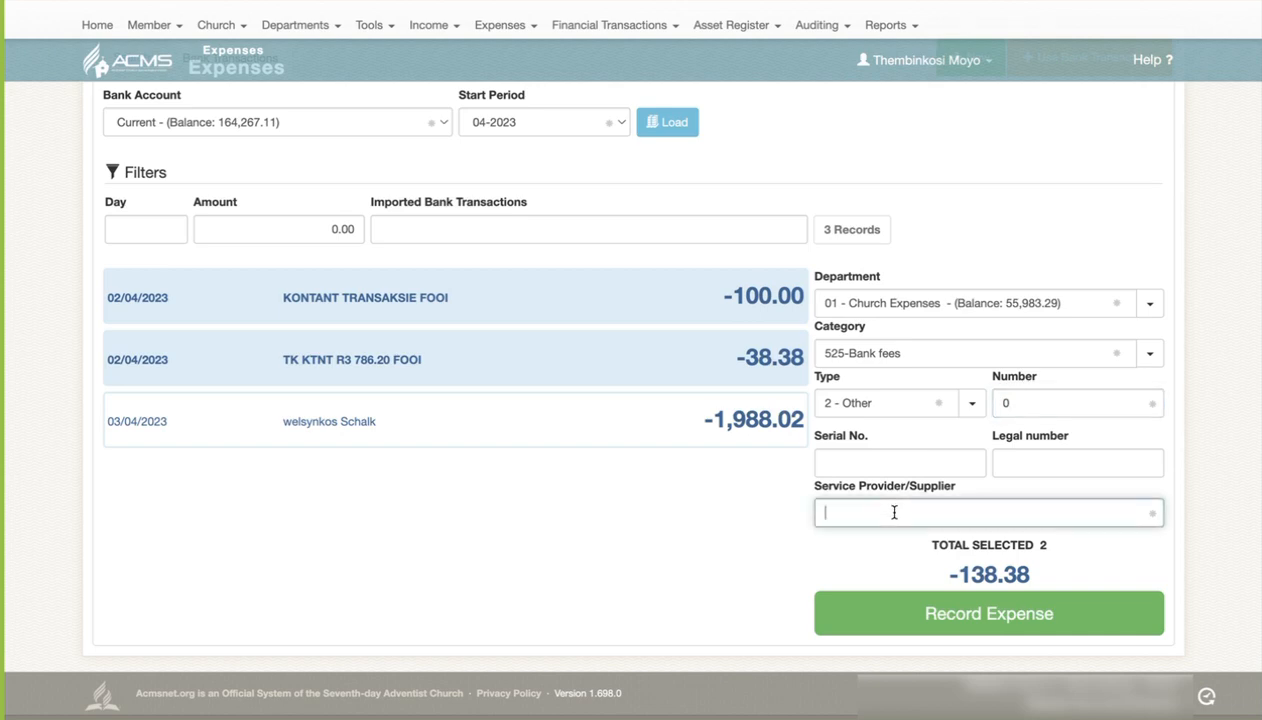
{"action": "type", "text": "Nedban"}
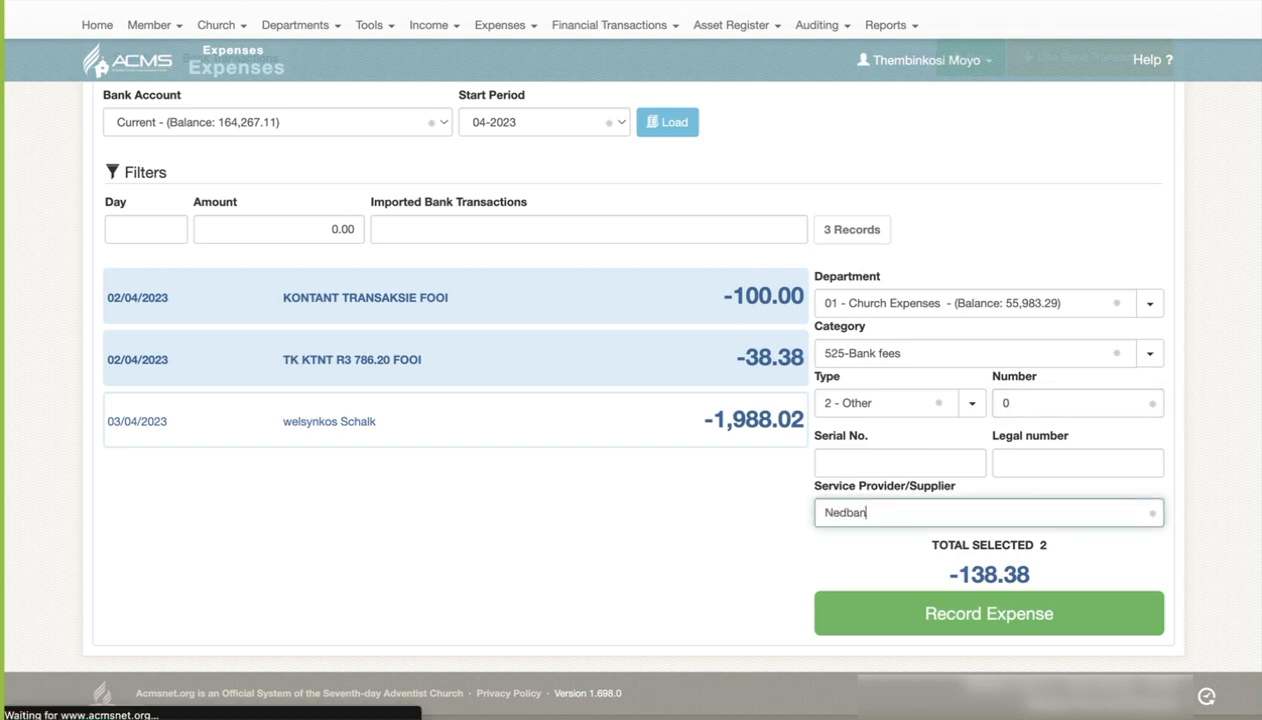
{"action": "type", "text": "k Fees"}
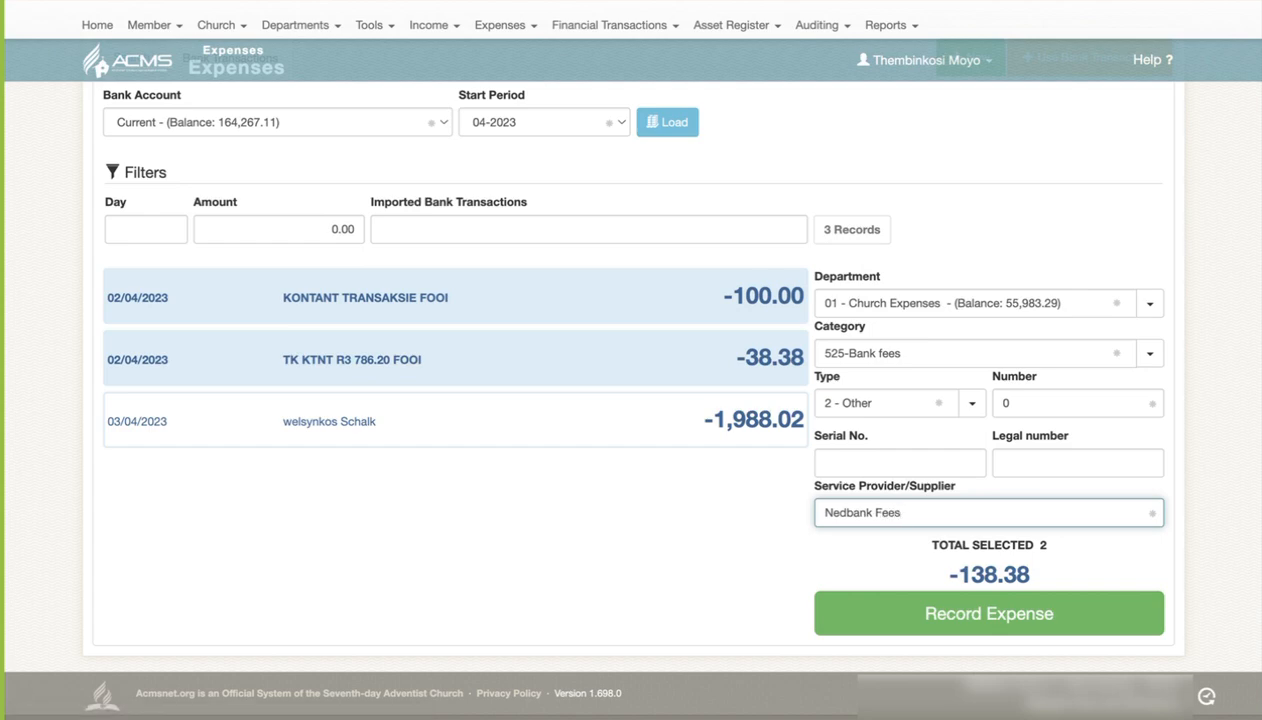
{"action": "left_click", "coordinate": [1008, 613]}
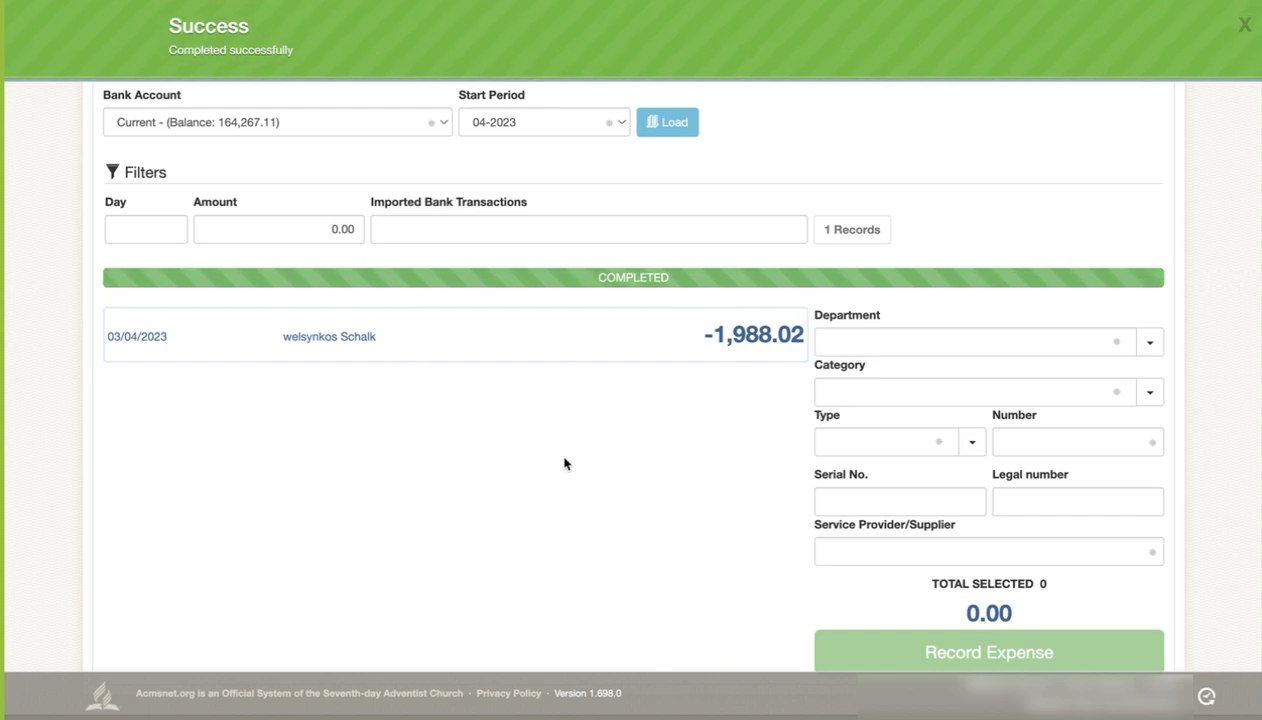
Select the -1,988.02 bank transaction and assign it department 05 - Welfare Fund and category 532-Food types
{"action": "left_click", "coordinate": [544, 332]}
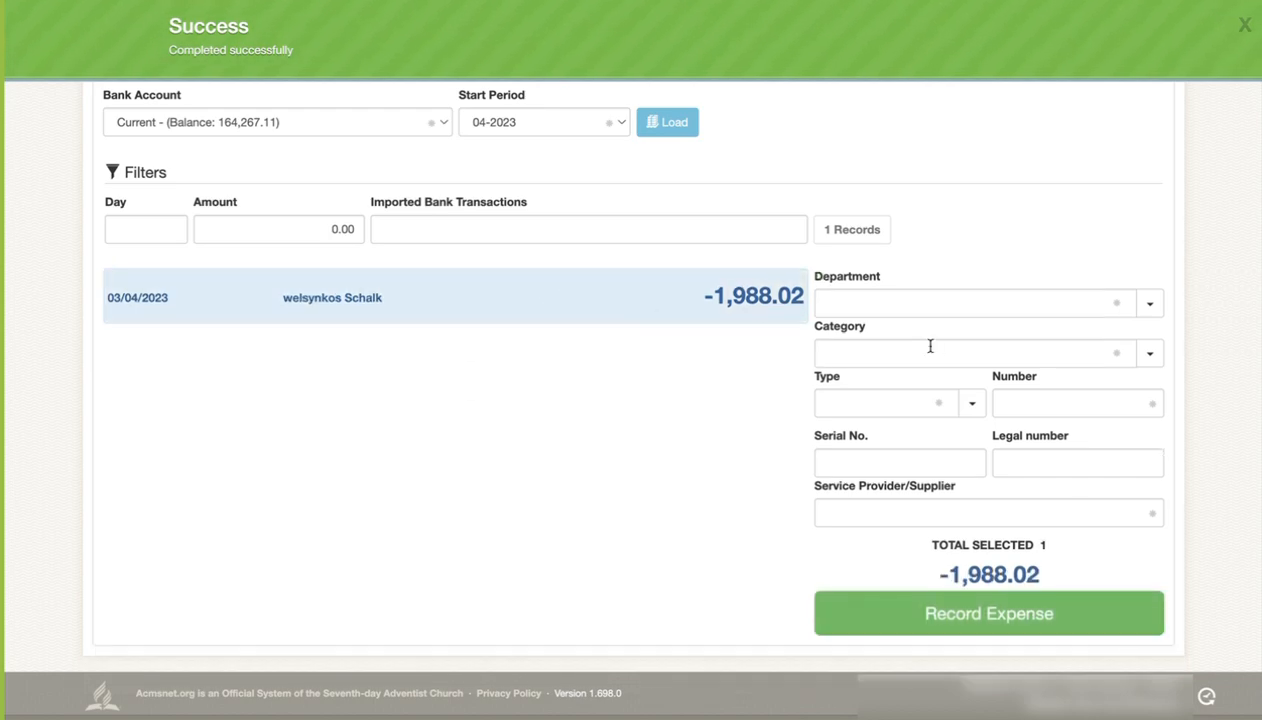
{"action": "left_click", "coordinate": [919, 304]}
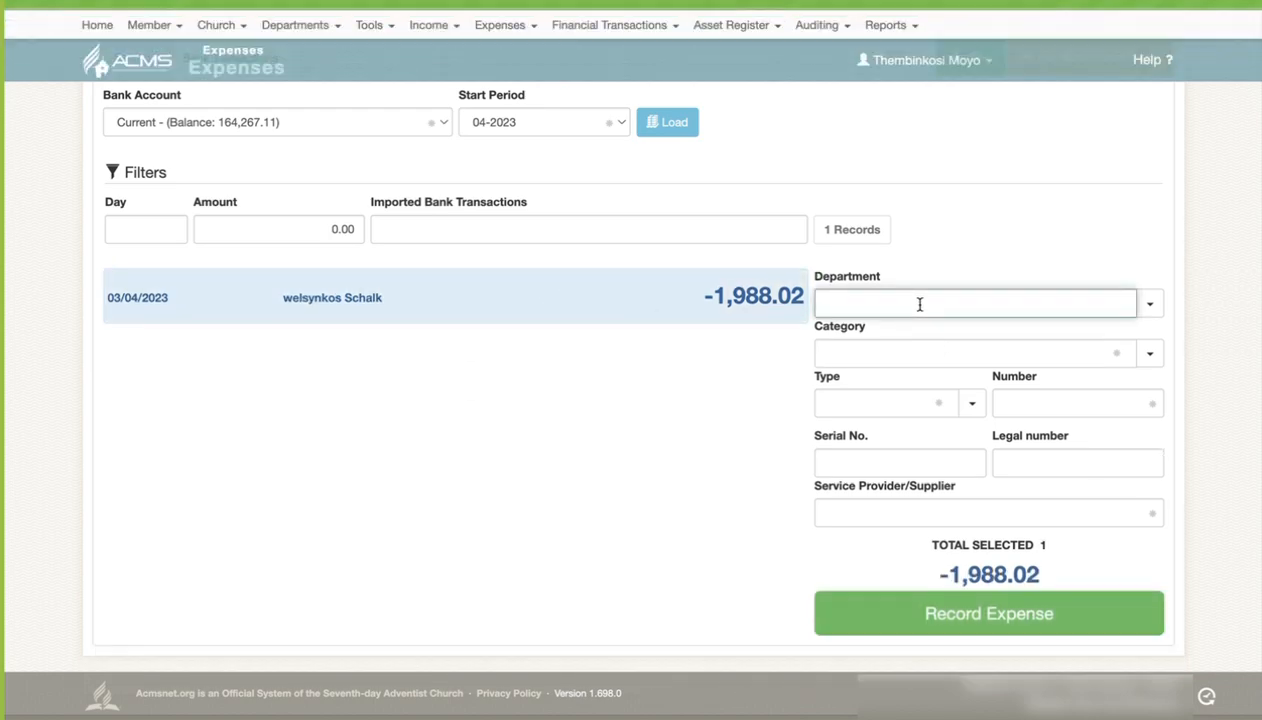
{"action": "type", "text": "wel"}
{"action": "key", "text": "Return"}
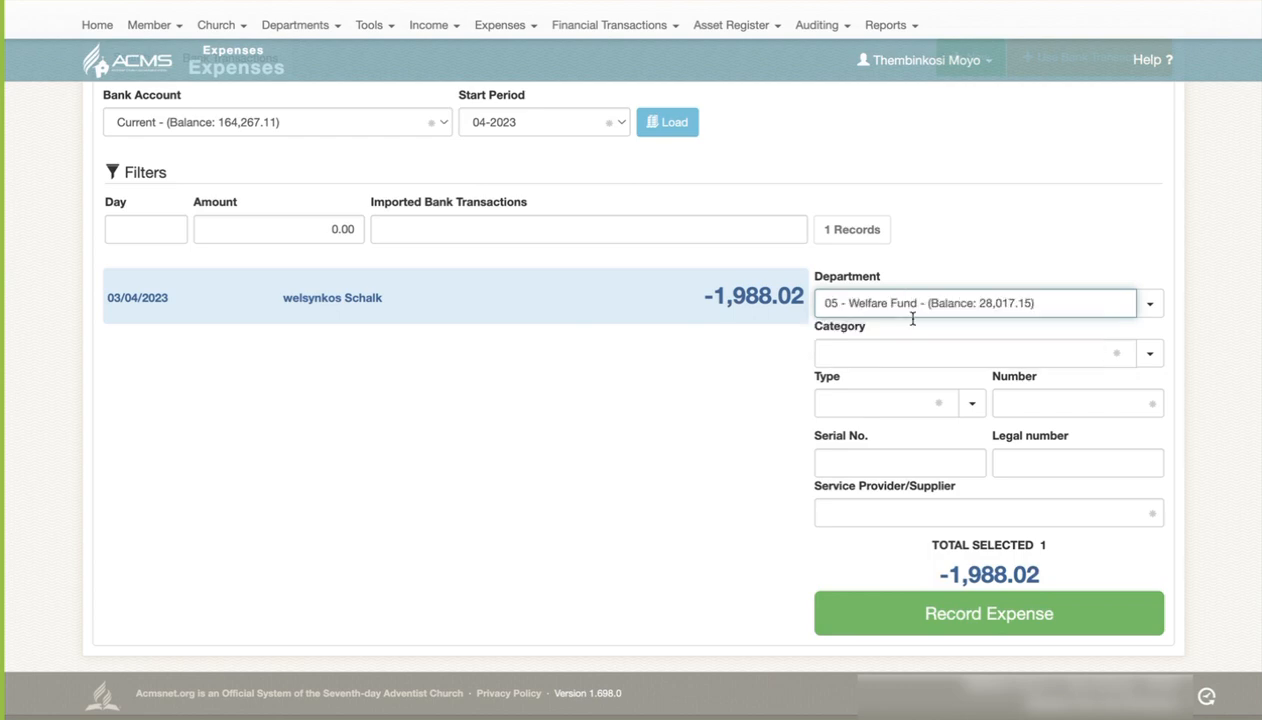
{"action": "left_click", "coordinate": [912, 352]}
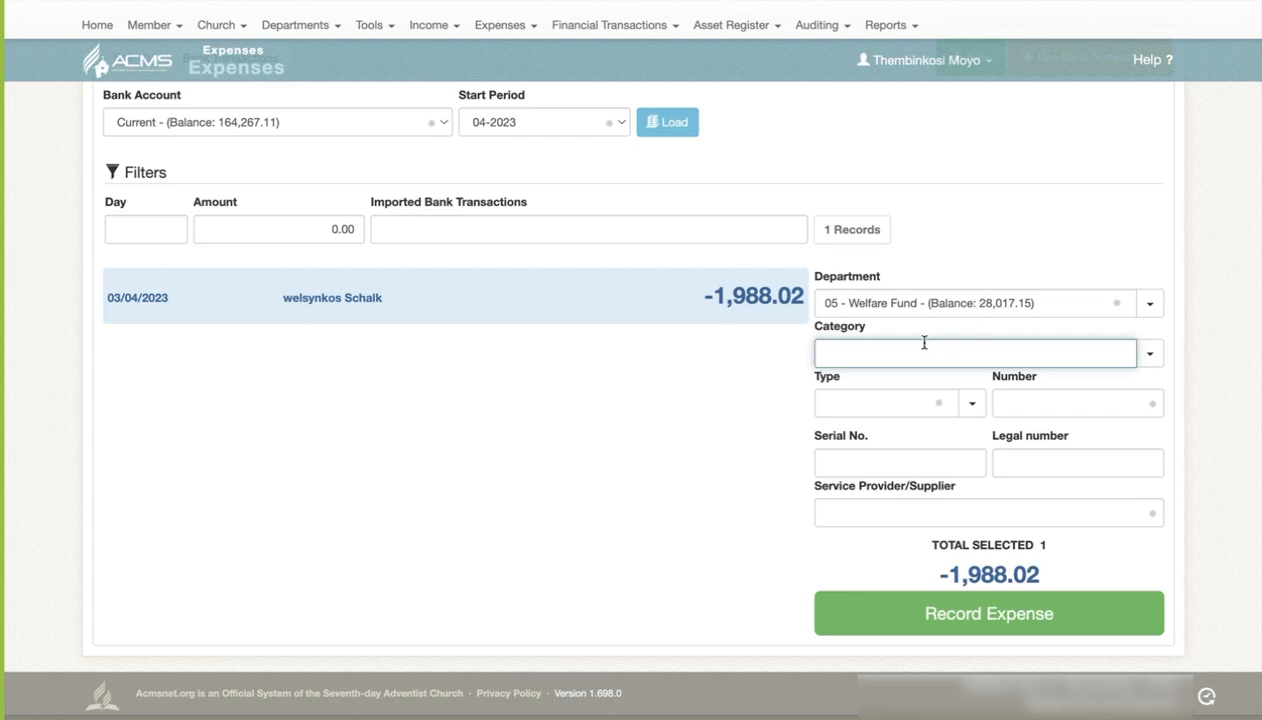
{"action": "type", "text": "foo"}
{"action": "key", "text": "Return"}
Set the welfare expense's document type to 1 - Invoice and its number to APR23-2
{"action": "left_click", "coordinate": [971, 403]}
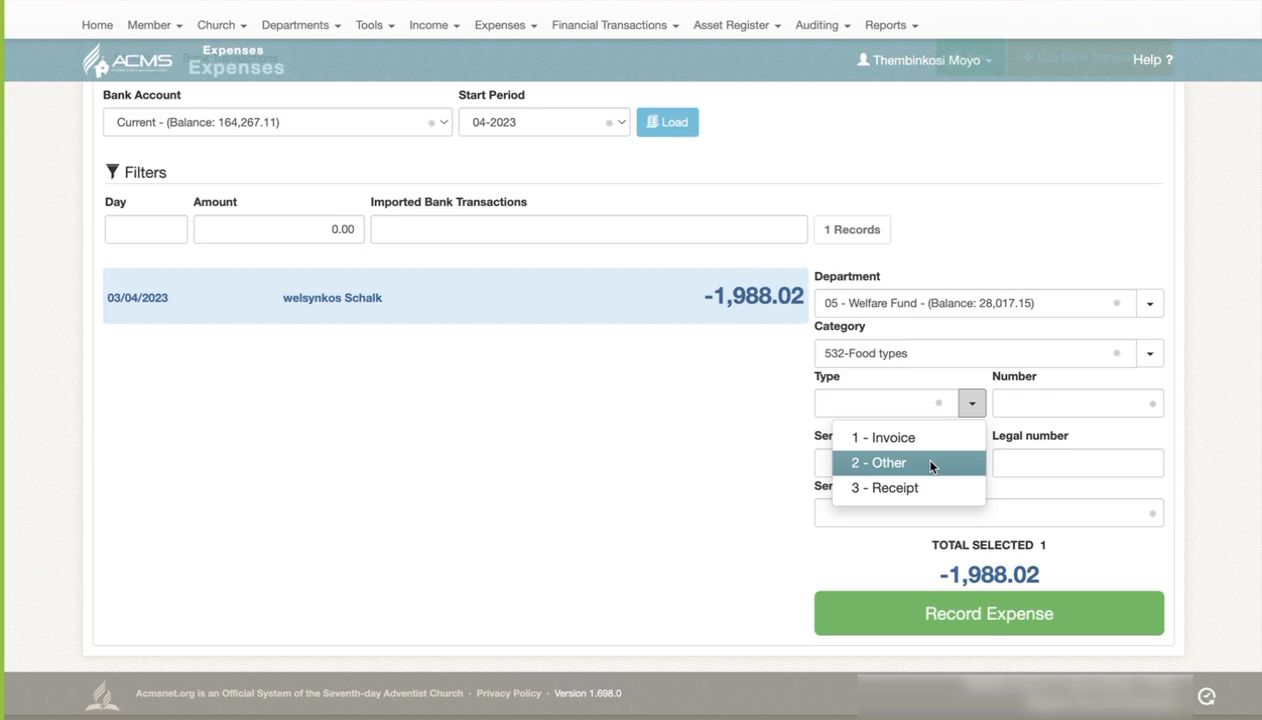
{"action": "left_click", "coordinate": [908, 432]}
{"action": "left_click", "coordinate": [1039, 401]}
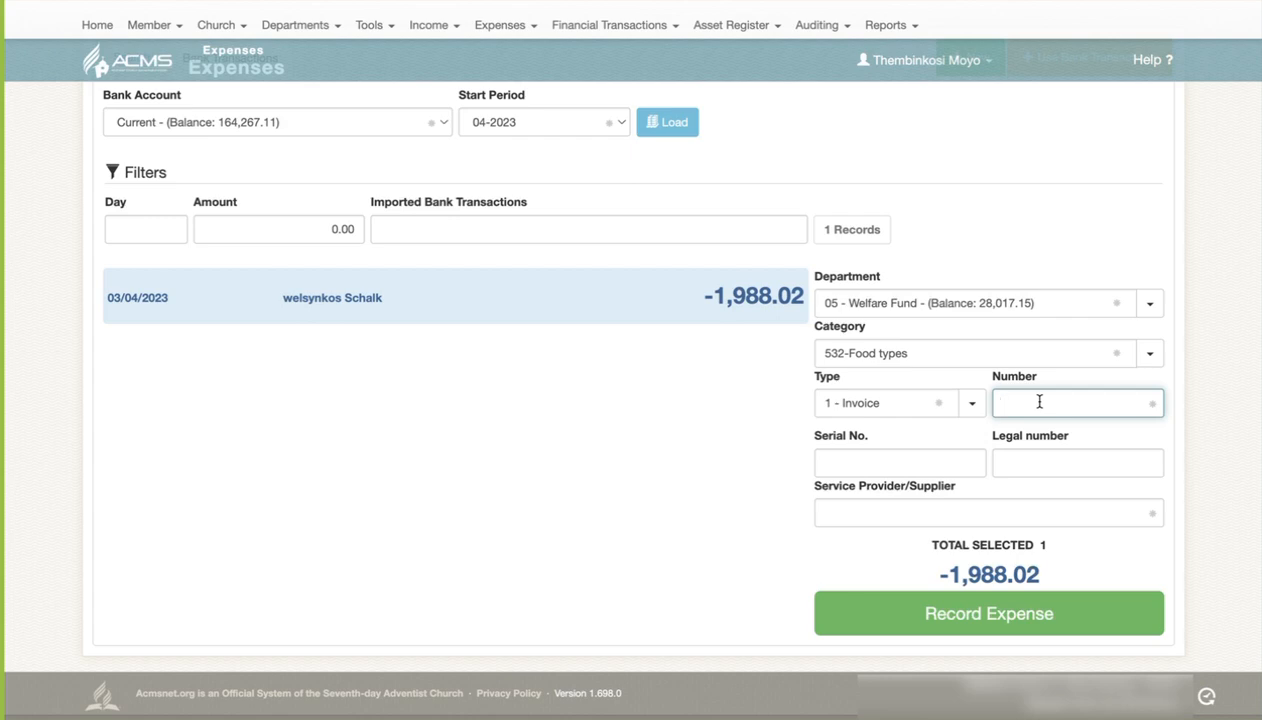
{"action": "type", "text": "APR23-2"}
Enter the supplier's name for the welfare expense, correct its spelling and record the expense
{"action": "left_click", "coordinate": [988, 513]}
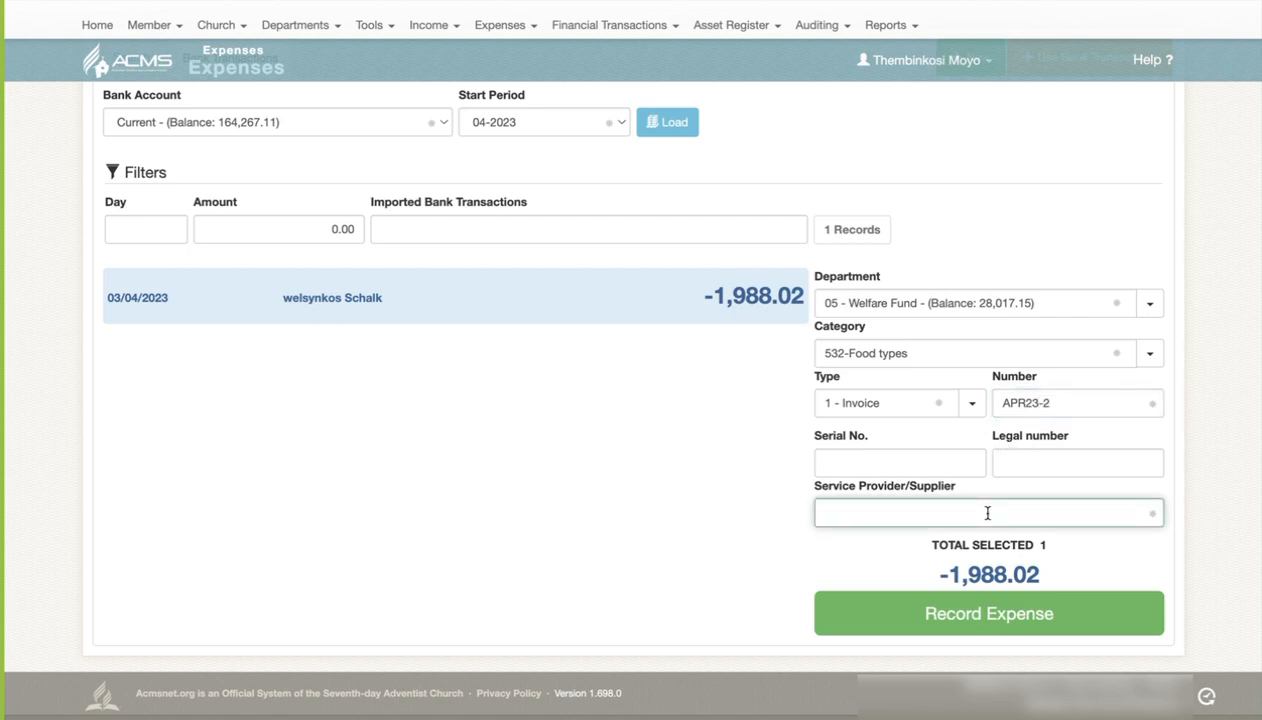
{"action": "type", "text": "Slabuschagne"}
{"action": "left_click", "coordinate": [849, 512]}
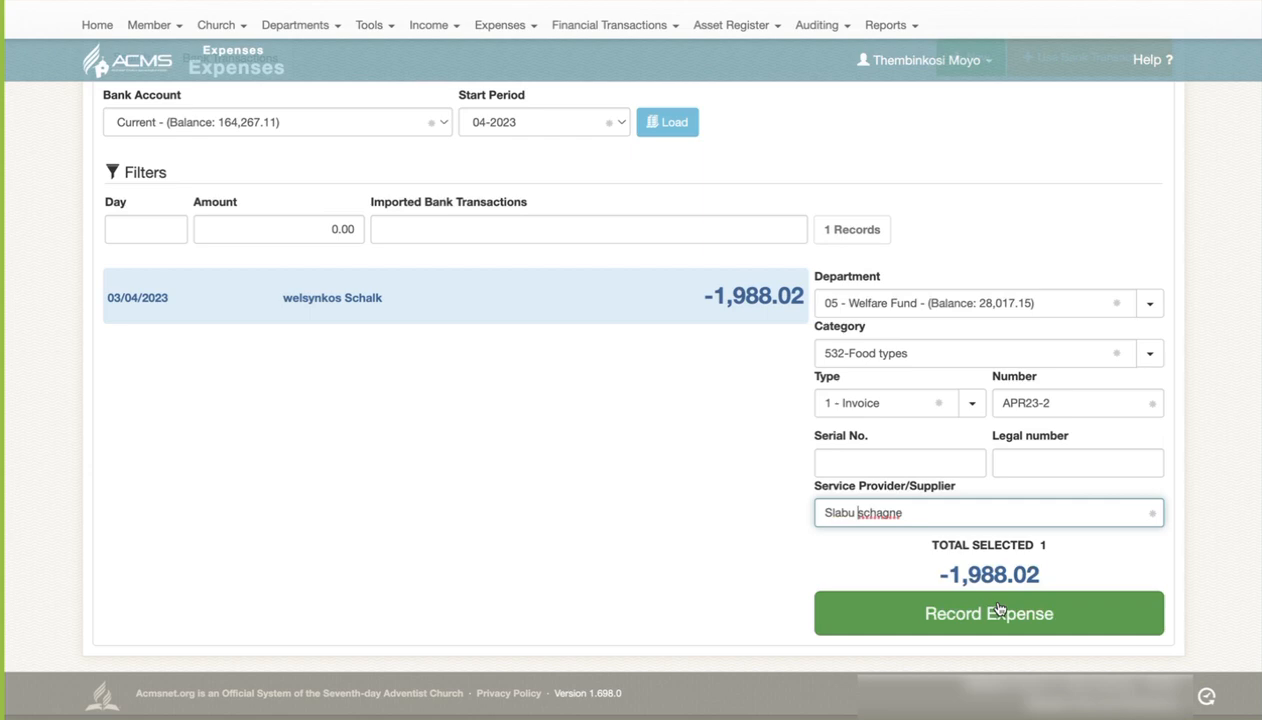
{"action": "key", "text": "BackSpace"}
{"action": "type", "text": "m"}
{"action": "key", "text": "BackSpace"}
{"action": "key", "text": "Delete"}
{"action": "type", "text": "L"}
{"action": "left_click", "coordinate": [1054, 614]}
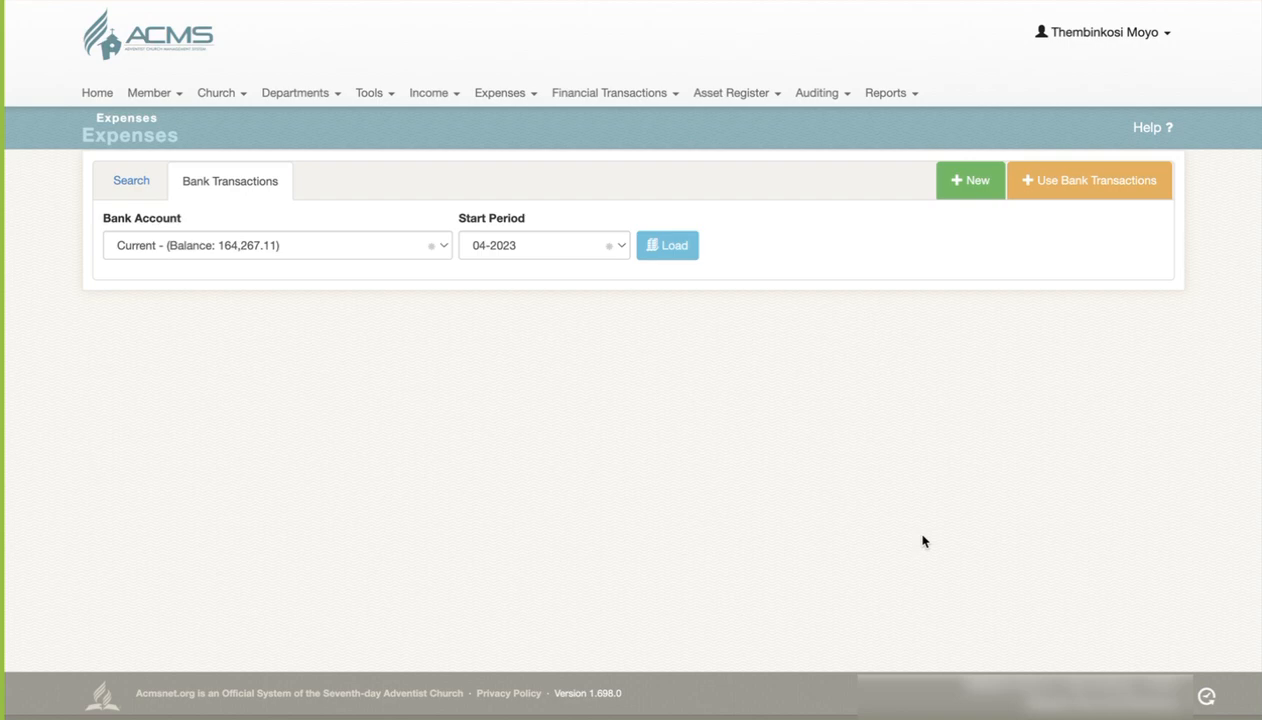
In Unidentified Deposits, load the imported bank transactions of the Current account for start period 04-2023
{"action": "mouse_move", "coordinate": [614, 90]}
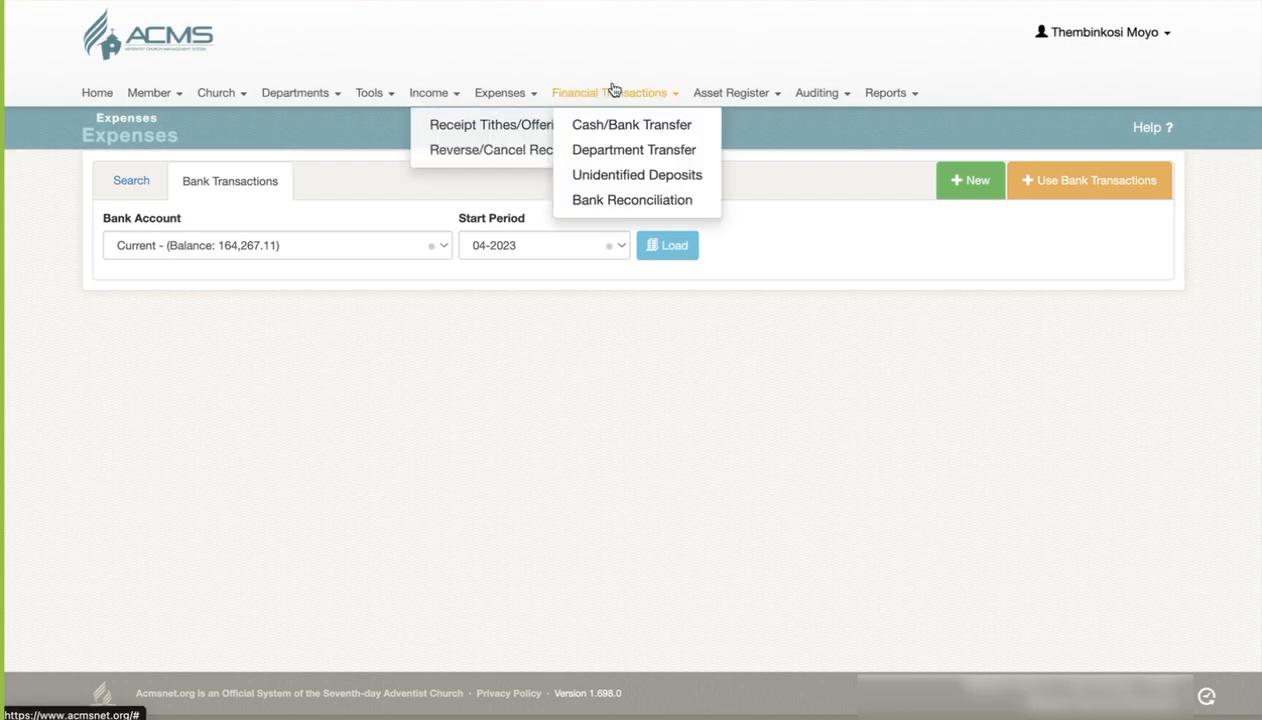
{"action": "left_click", "coordinate": [636, 175]}
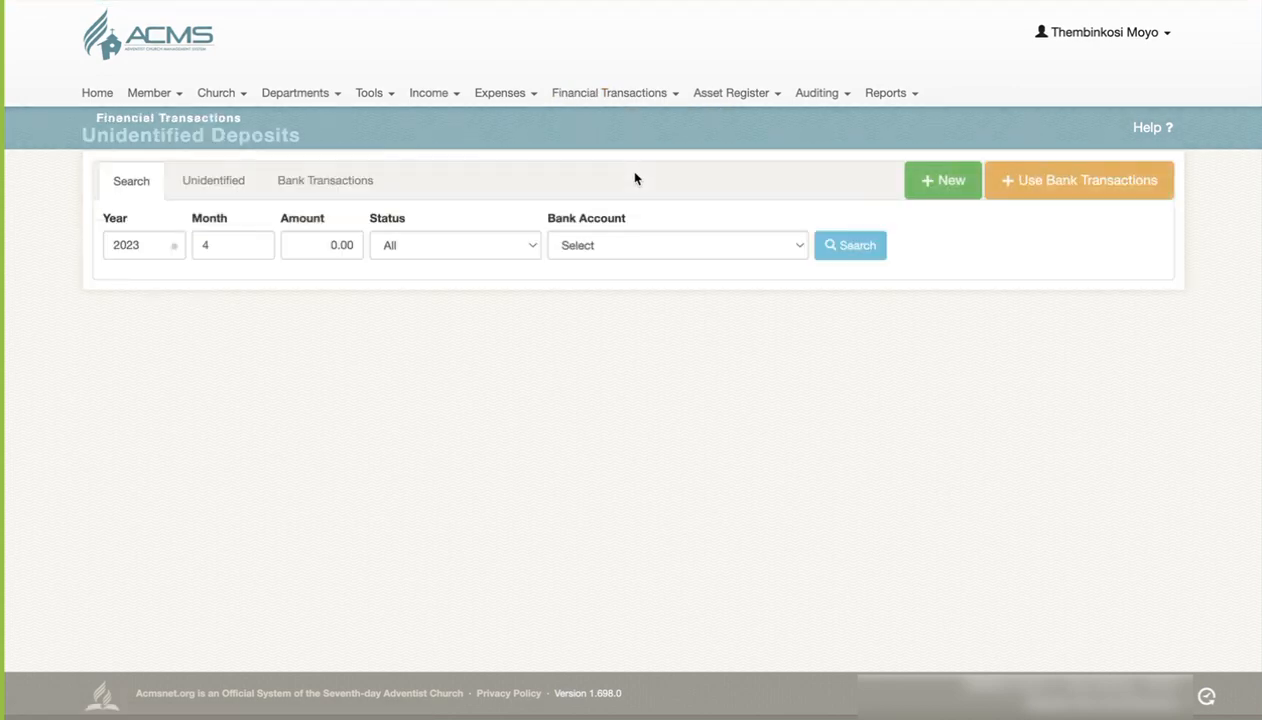
{"action": "left_click", "coordinate": [1063, 182]}
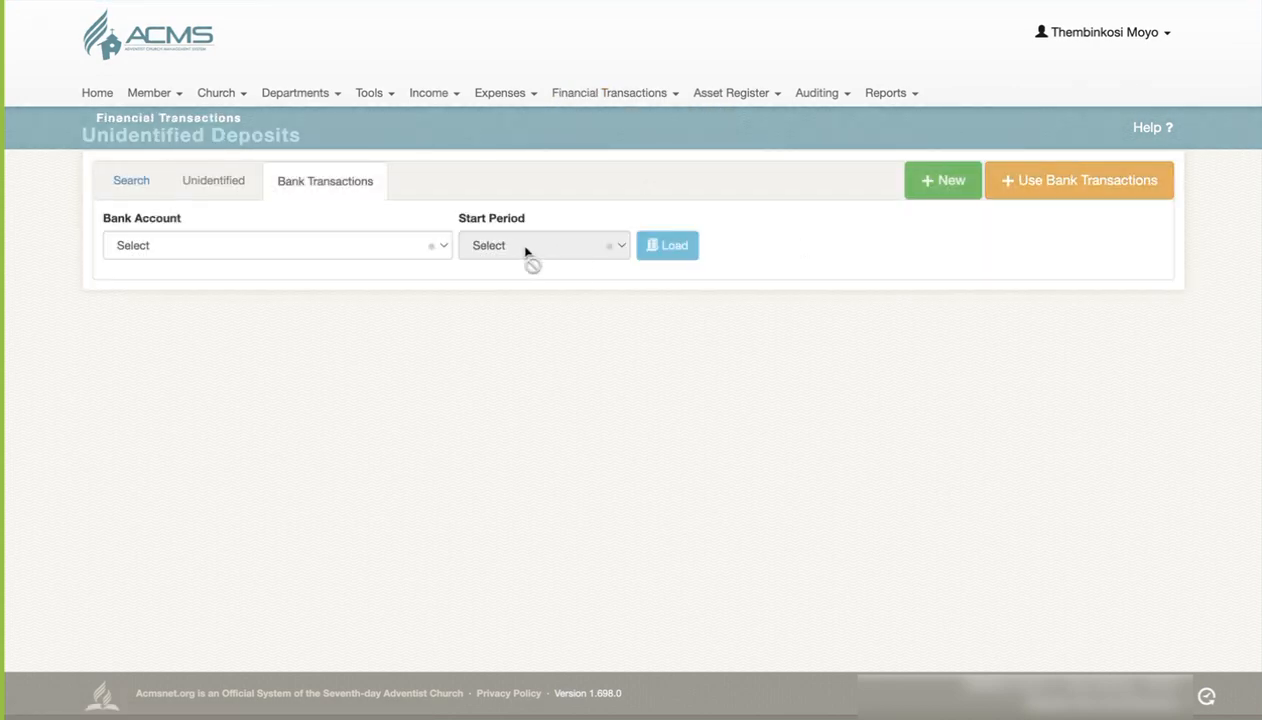
{"action": "left_click", "coordinate": [374, 250]}
{"action": "left_click", "coordinate": [345, 267]}
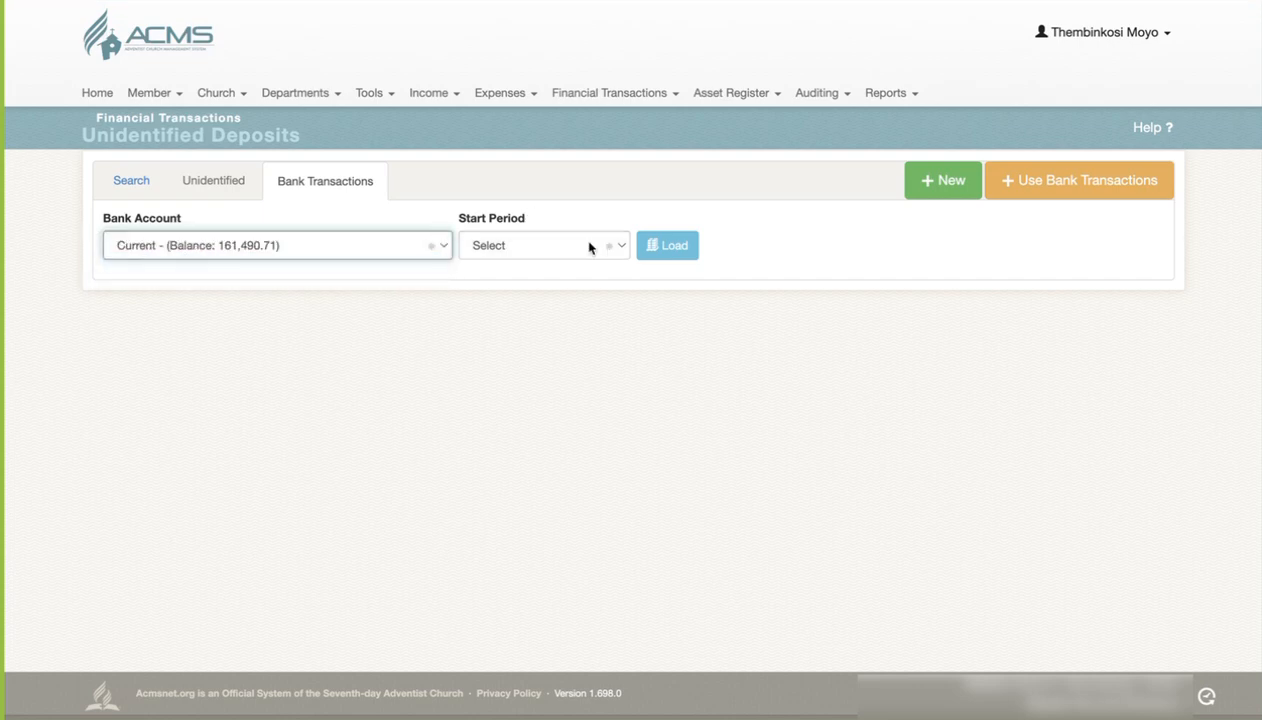
{"action": "left_click", "coordinate": [539, 249]}
{"action": "left_click", "coordinate": [535, 271]}
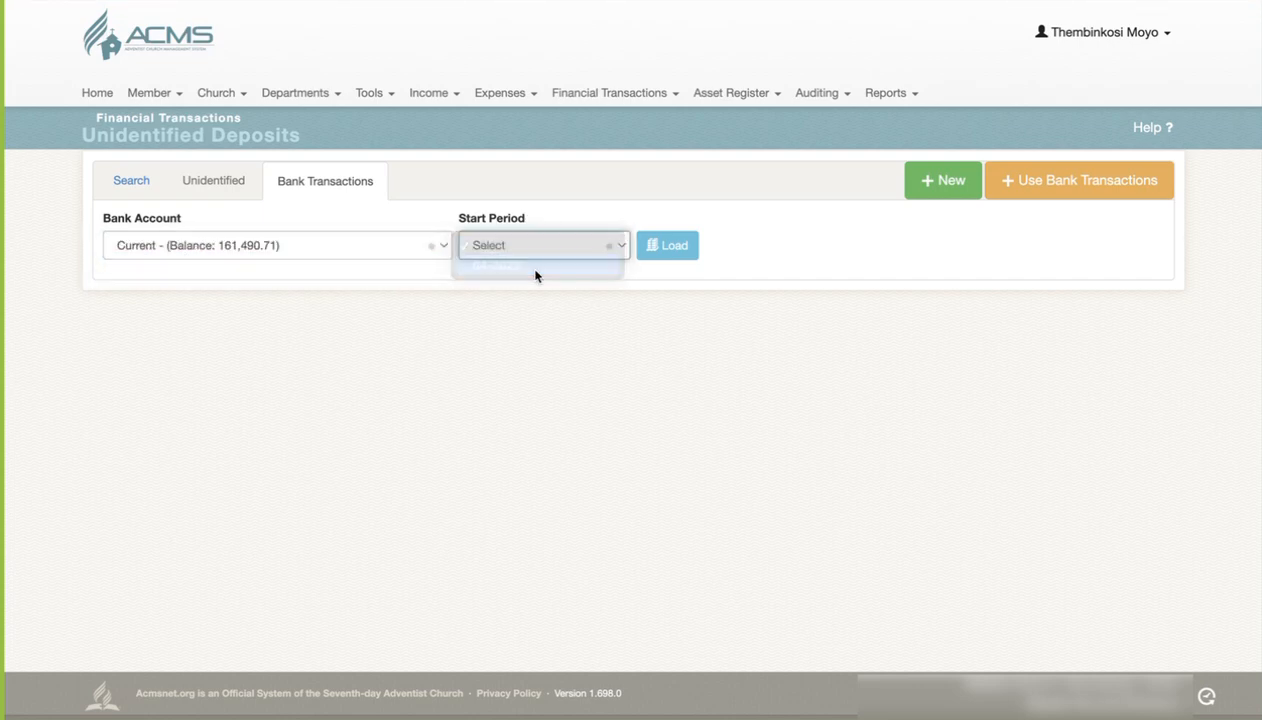
{"action": "left_click", "coordinate": [677, 250]}
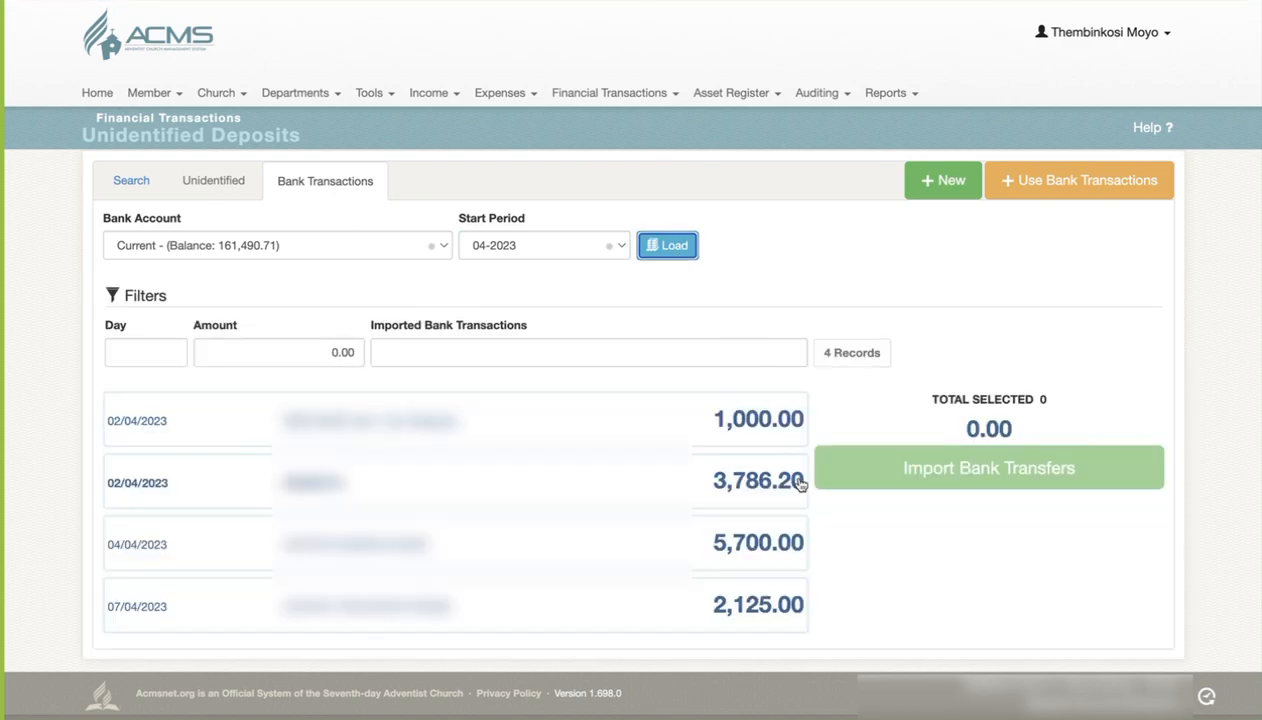
{"action": "scroll", "coordinate": [797, 482], "scroll_direction": "down", "scroll_amount": 1}
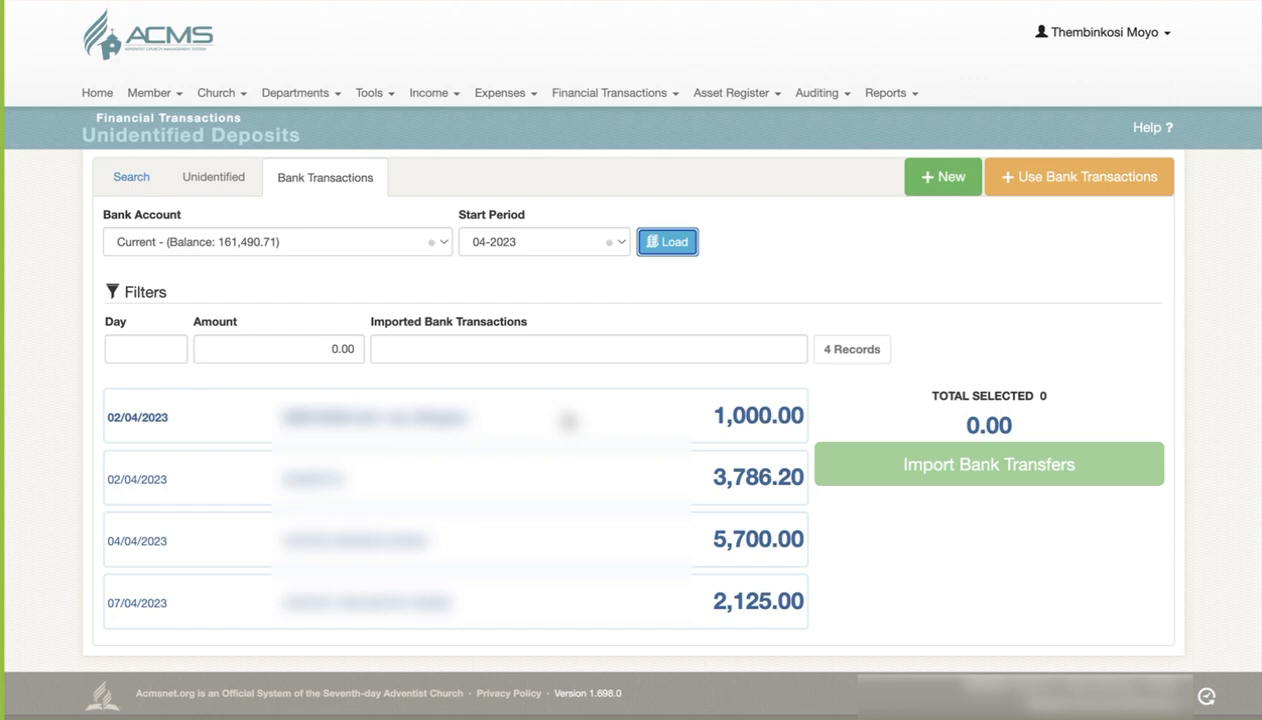
{"action": "left_click", "coordinate": [567, 420]}
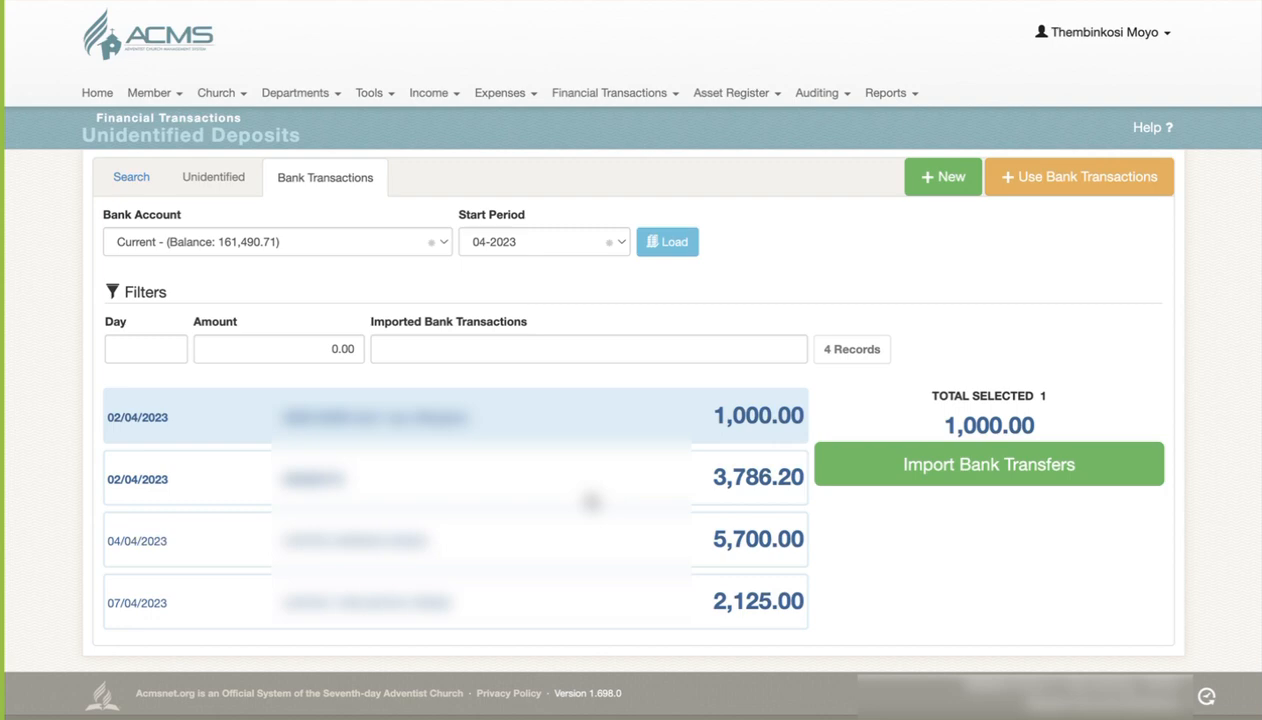
{"action": "left_click", "coordinate": [556, 485]}
{"action": "left_click", "coordinate": [558, 542]}
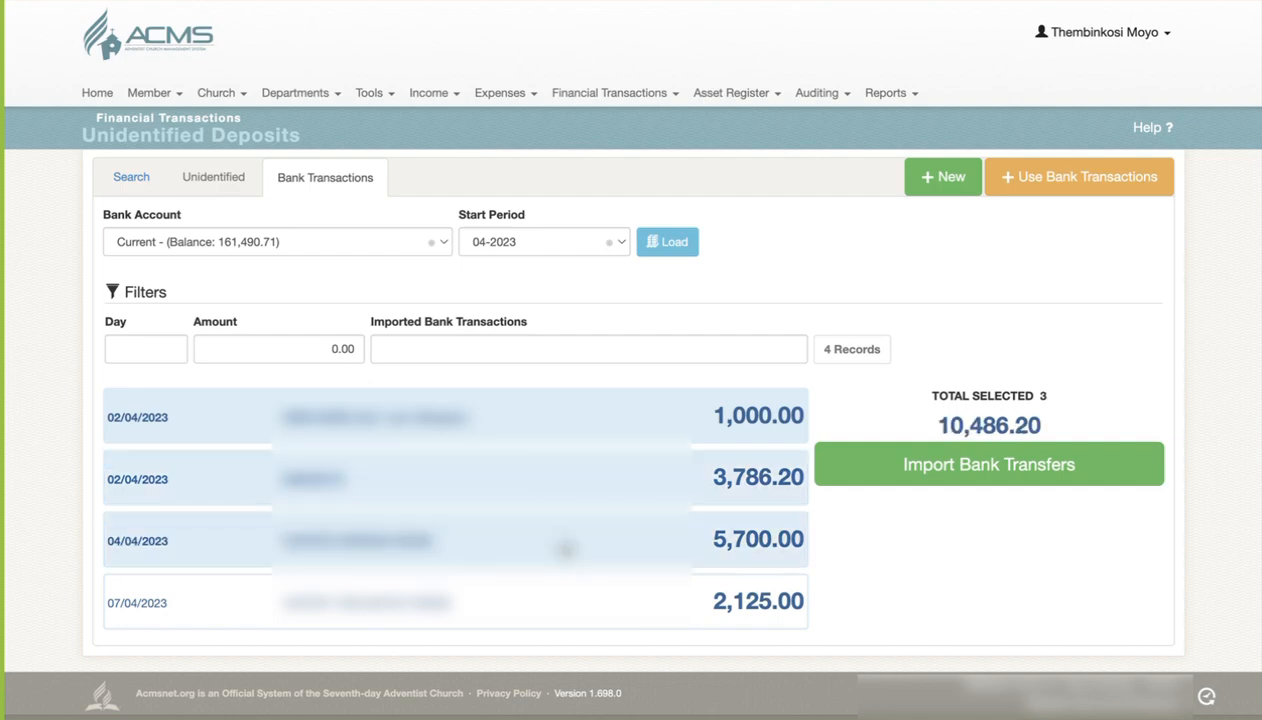
{"action": "left_click", "coordinate": [558, 445]}
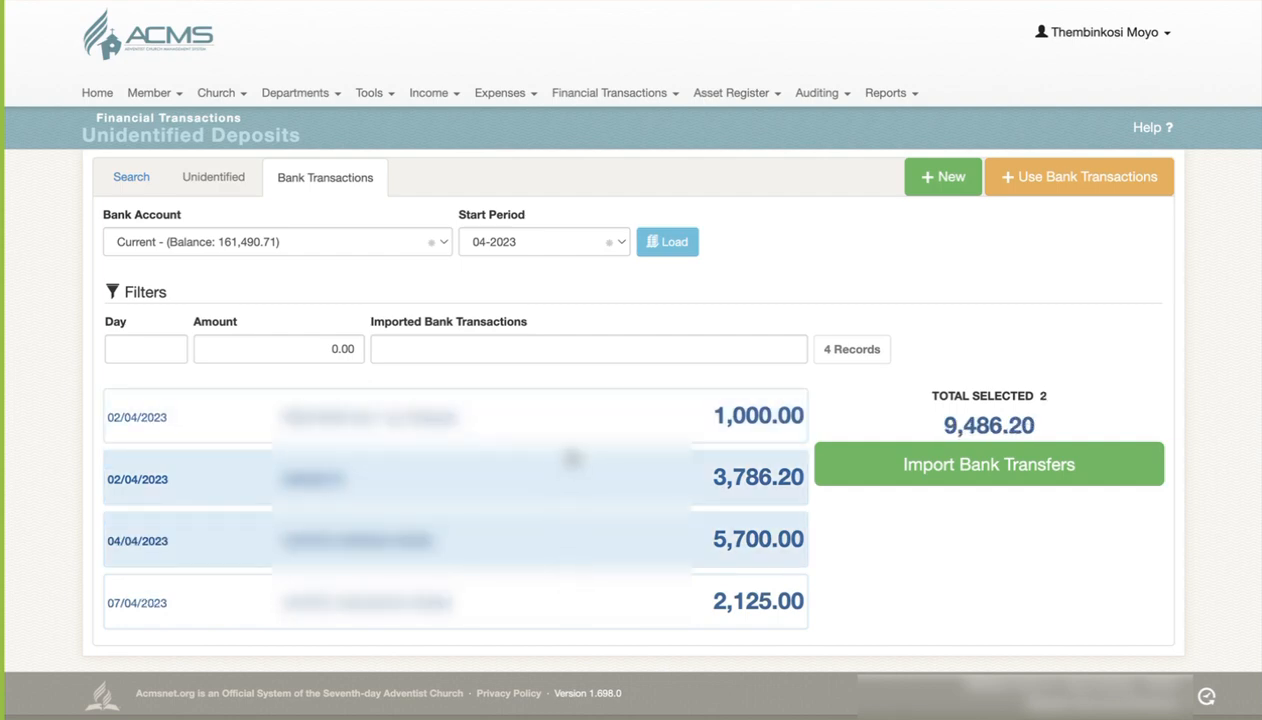
{"action": "left_click", "coordinate": [576, 486]}
{"action": "left_click", "coordinate": [596, 552]}
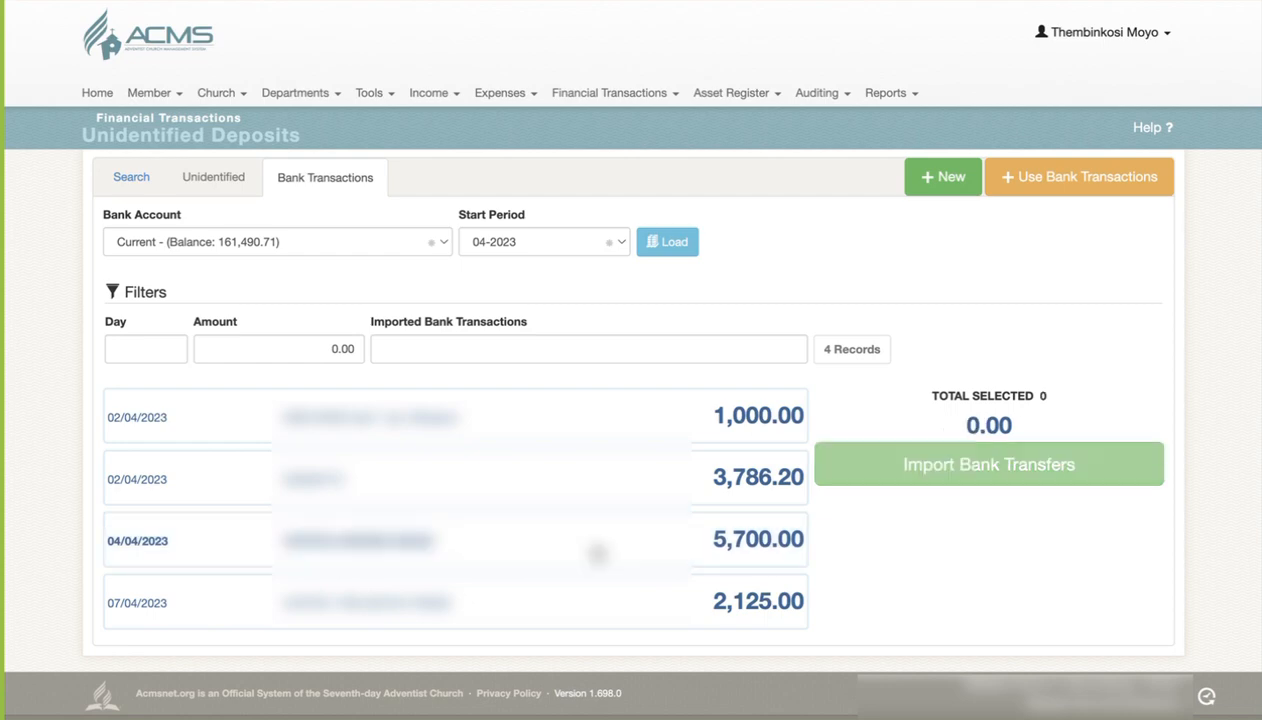
Import the 5,700.00 and 2,125.00 bank transactions as unidentified deposits
{"action": "left_click", "coordinate": [596, 552]}
{"action": "left_click", "coordinate": [572, 598]}
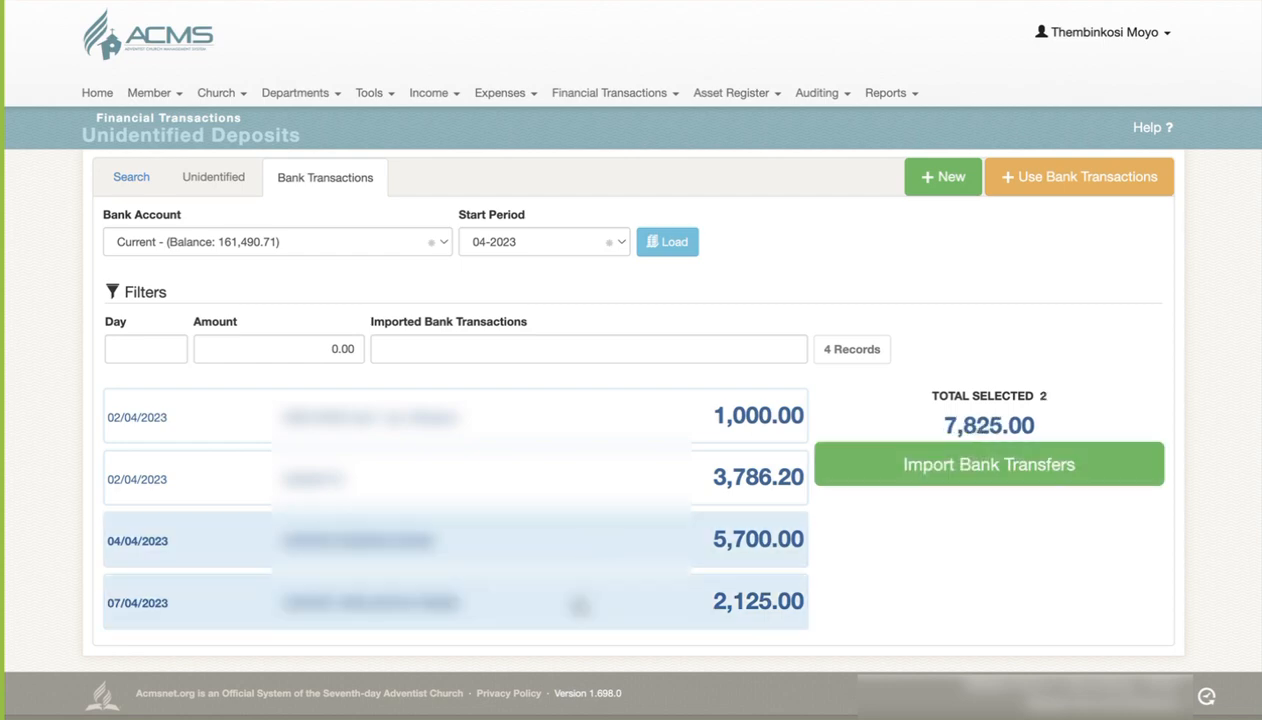
{"action": "left_click", "coordinate": [1013, 468]}
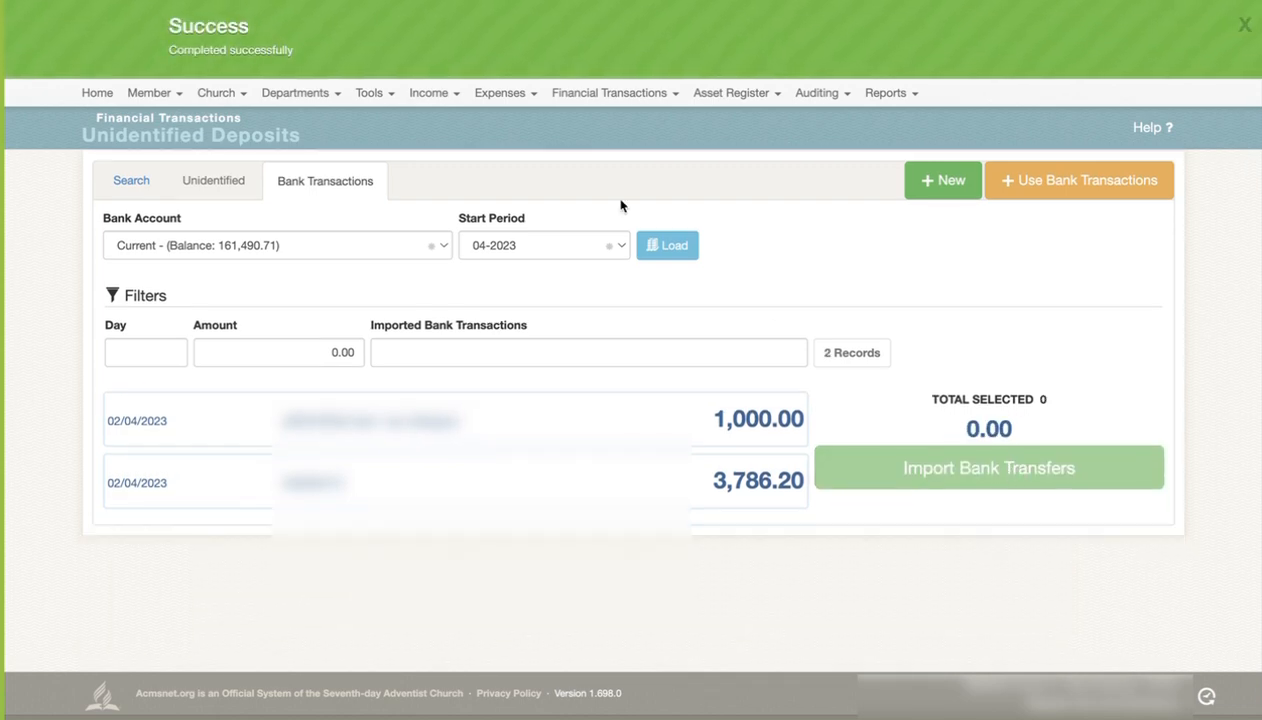
Search the unidentified deposits for year 2023, month 4, with all statuses
{"action": "left_click", "coordinate": [133, 182]}
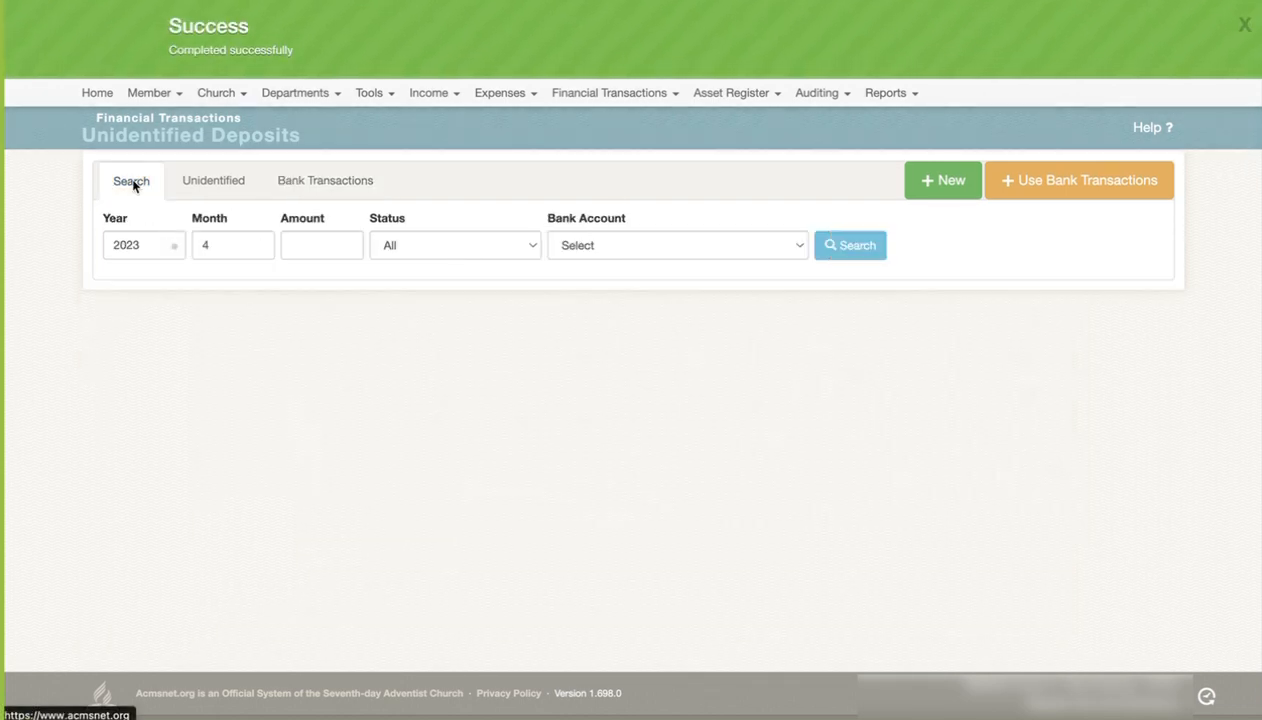
{"action": "left_click", "coordinate": [855, 246]}
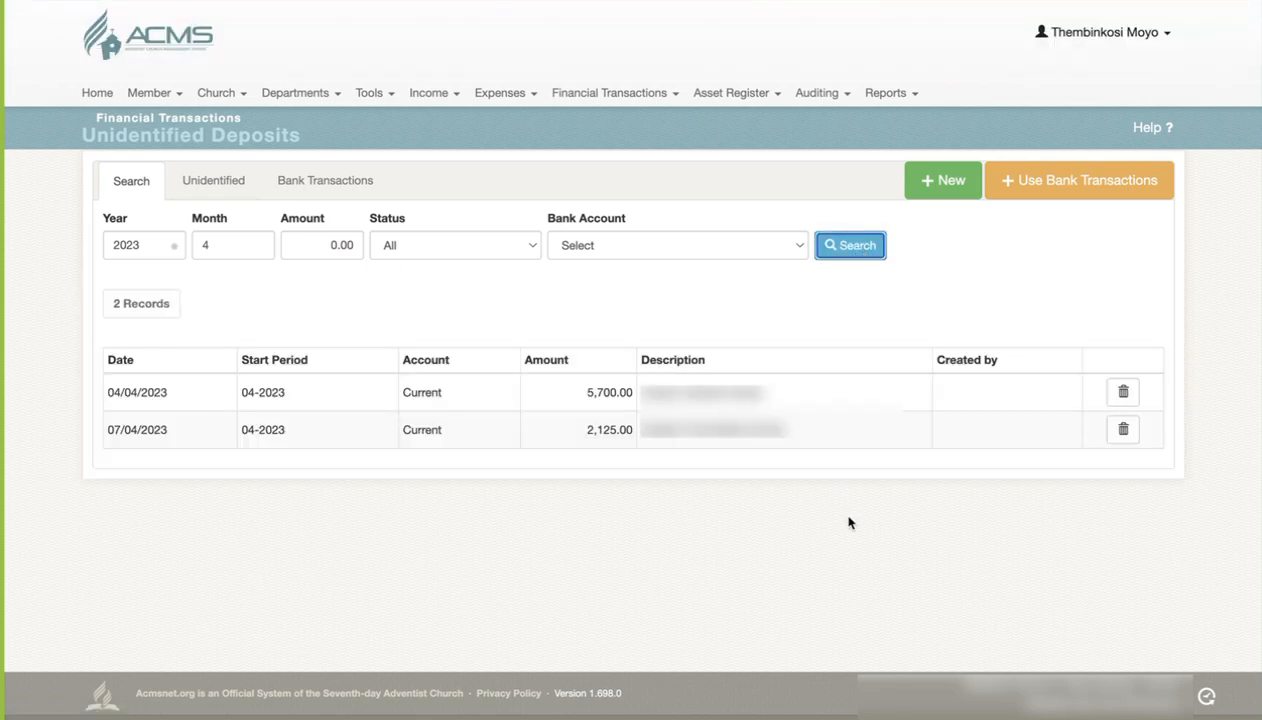
In Receipt Tithes/Offerings, create a regular ZAR batch dated 08/04/2023 with the description 2º Week - Saturday
{"action": "left_click", "coordinate": [430, 92]}
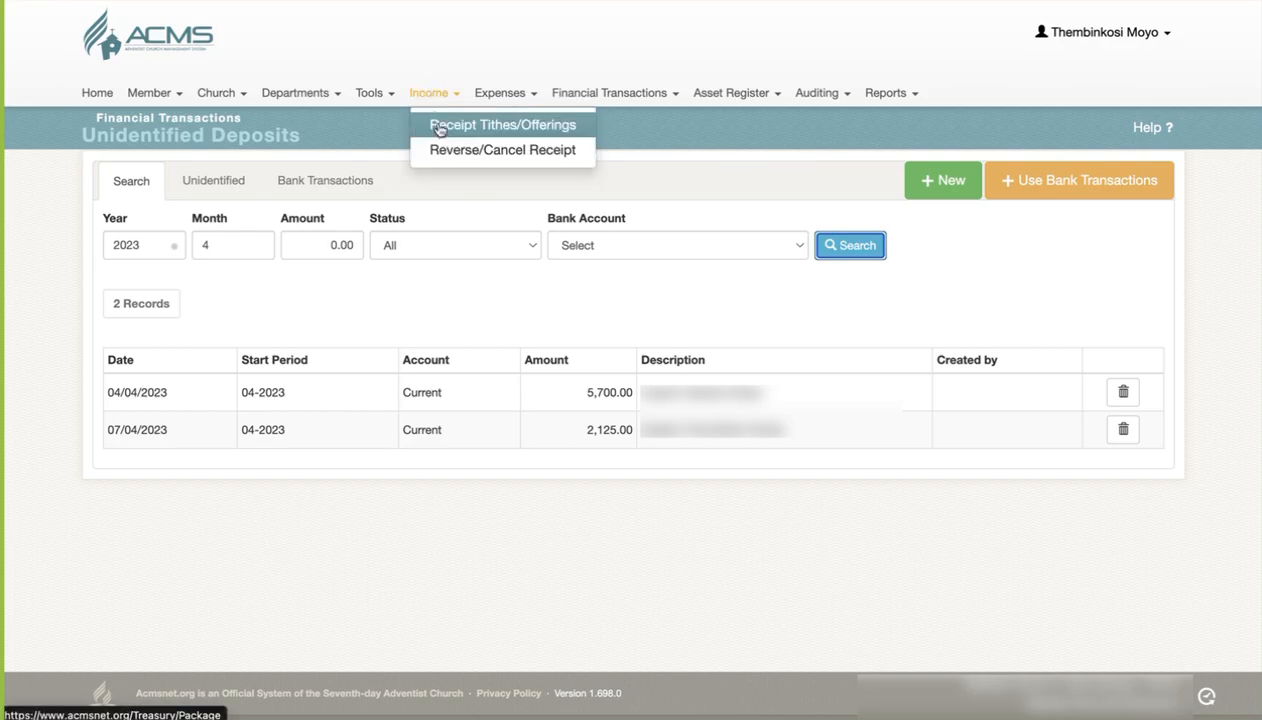
{"action": "left_click", "coordinate": [455, 132]}
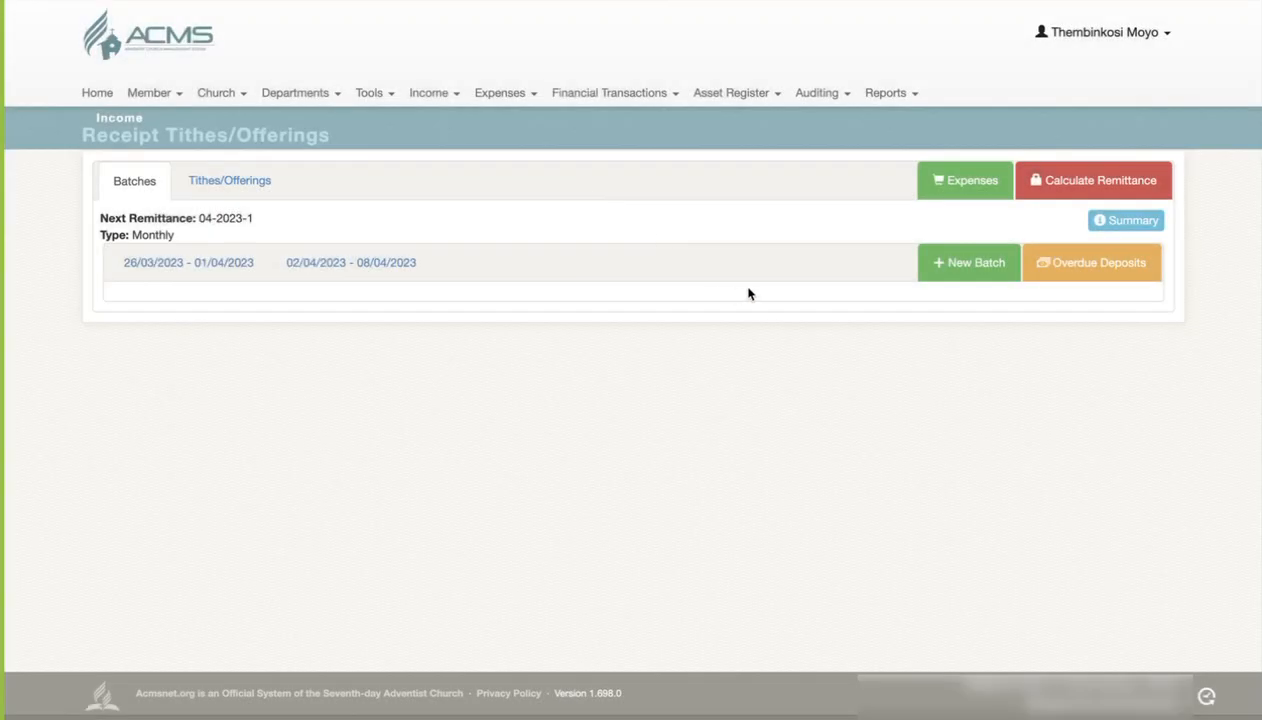
{"action": "left_click", "coordinate": [977, 279]}
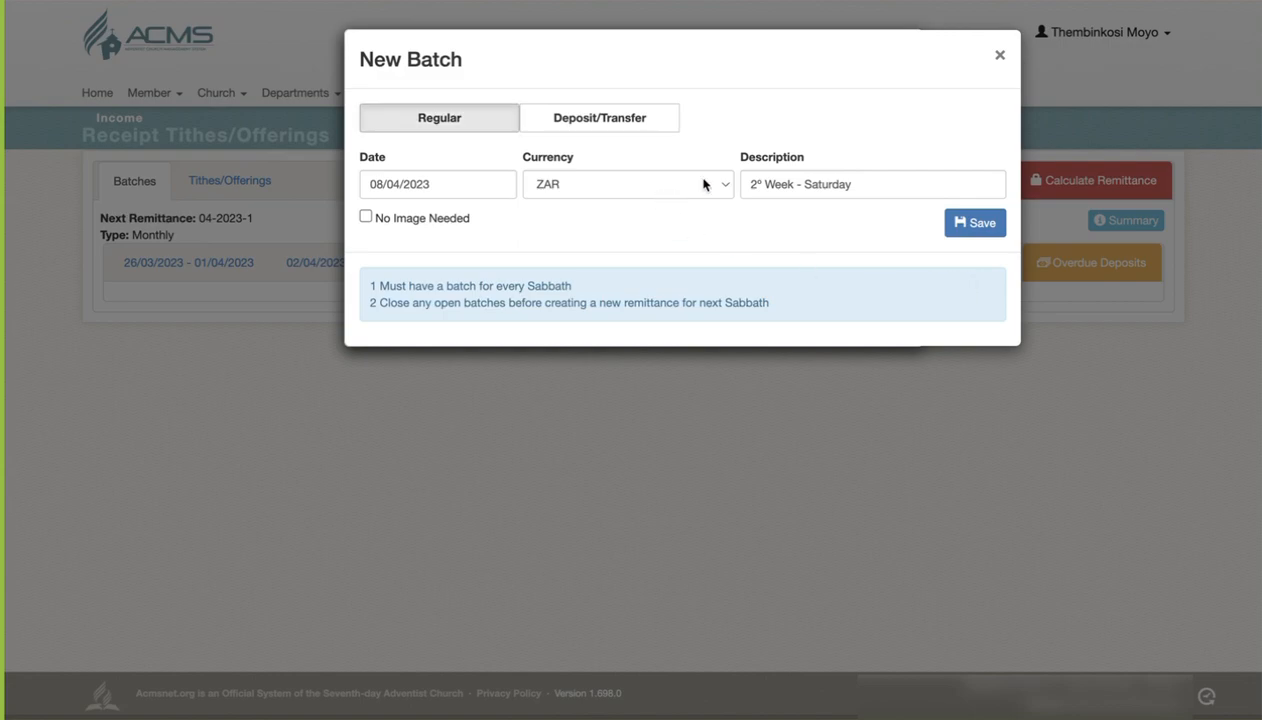
{"action": "left_click", "coordinate": [977, 224]}
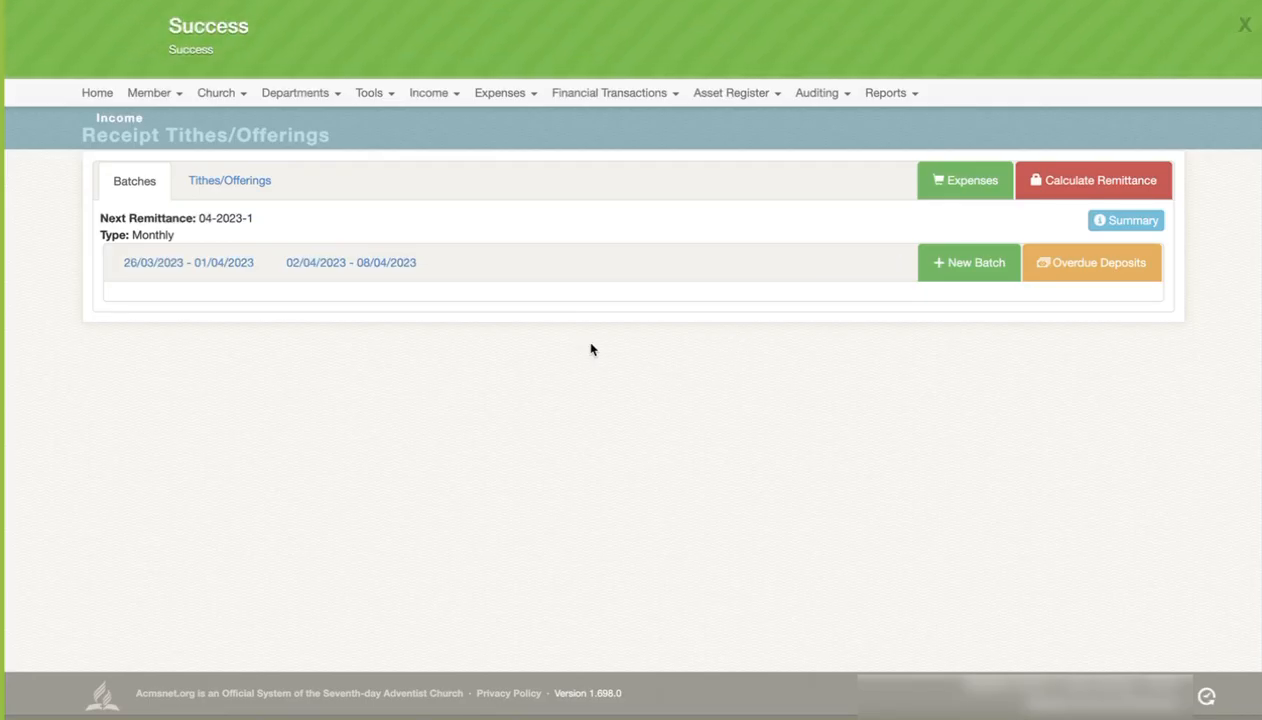
Start capturing receipts in the new 2º Week - Saturday batch of 02/04/2023 - 08/04/2023 and select the giver by name
{"action": "left_click", "coordinate": [358, 265]}
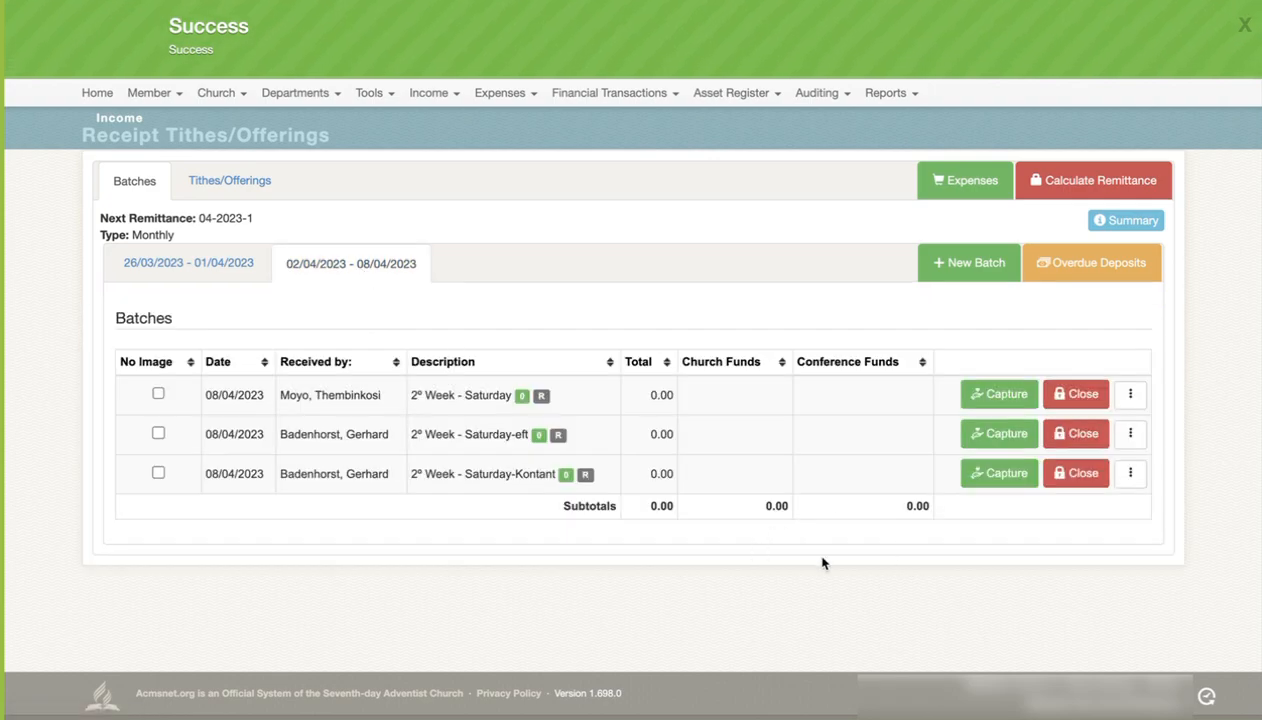
{"action": "left_click", "coordinate": [1003, 403]}
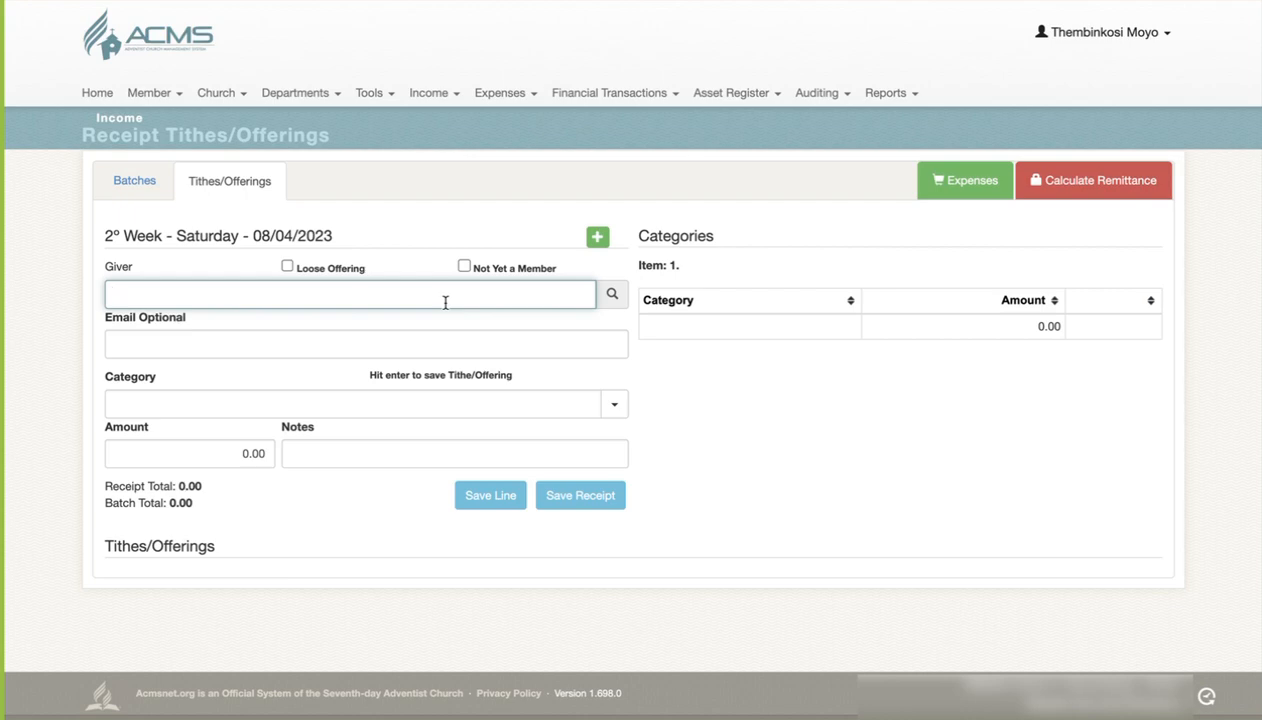
{"action": "type", "text": "Ger"}
{"action": "key", "text": "Down"}
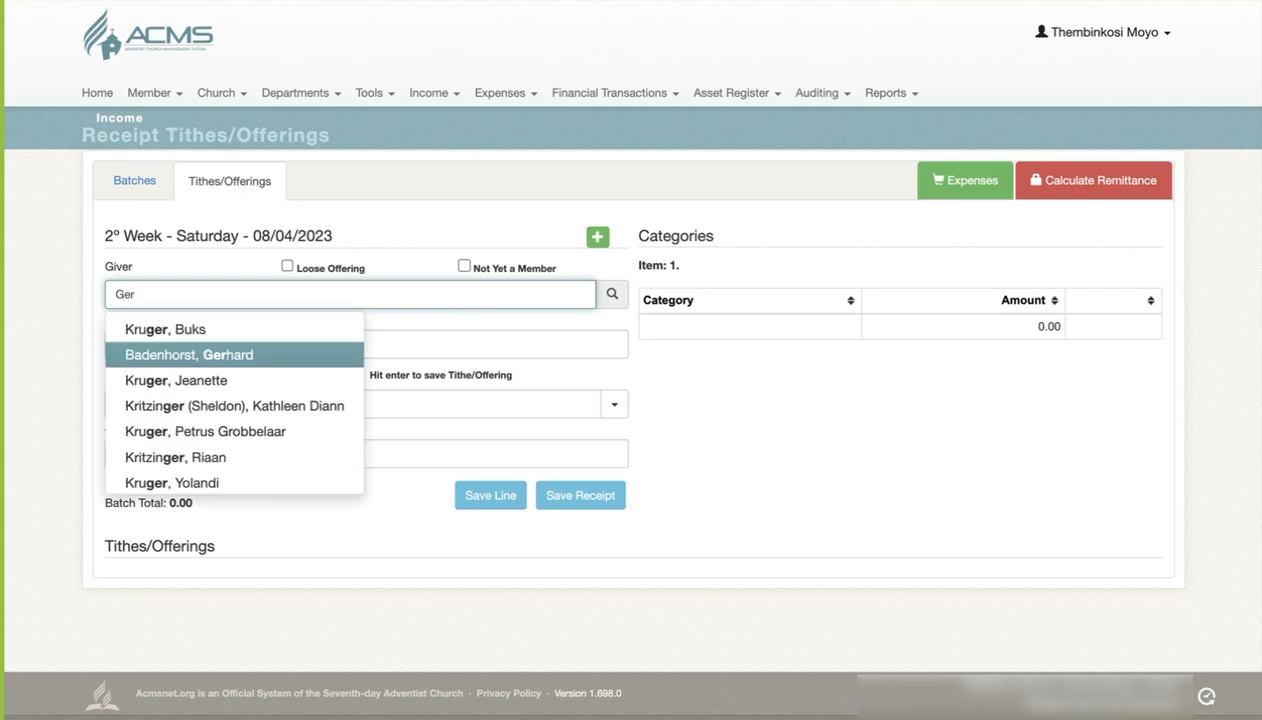
{"action": "key", "text": "Return"}
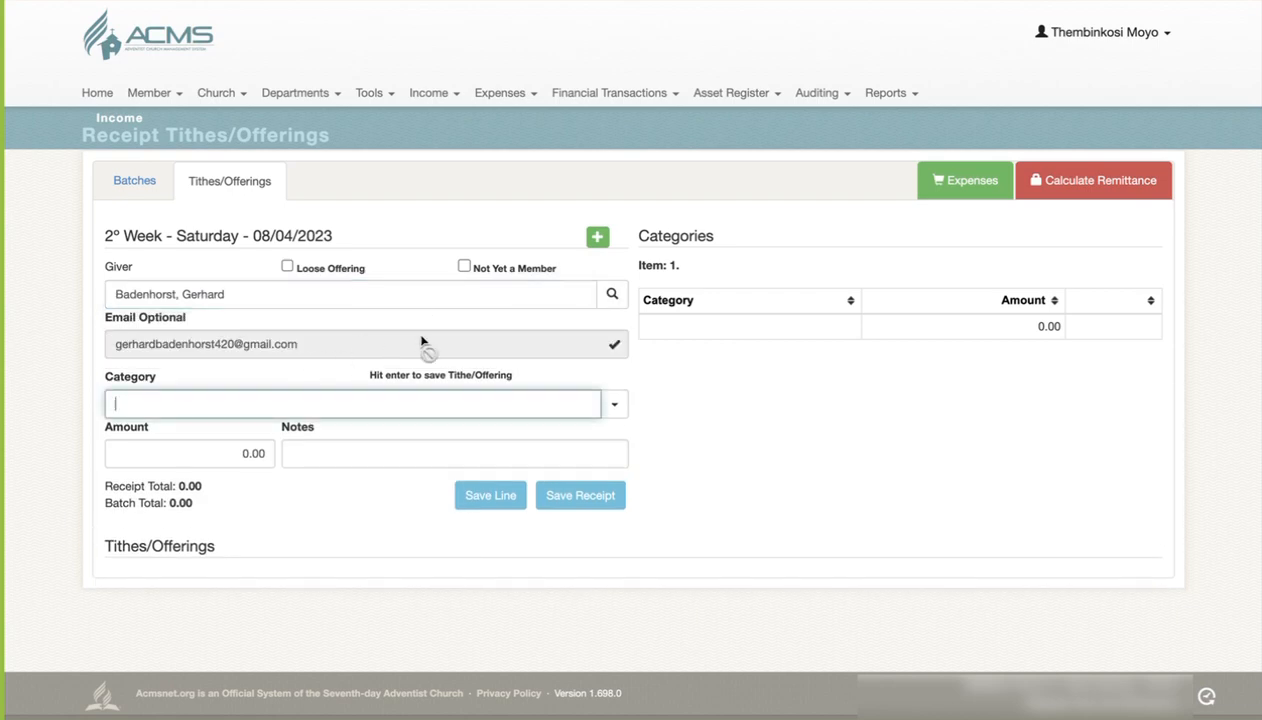
Enter 45,654.00 under category 1 - Tithe for the selected giver and save the line and receipt
{"action": "type", "text": "ti"}
{"action": "key", "text": "Return"}
{"action": "left_click", "coordinate": [234, 450]}
{"action": "type", "text": "45654"}
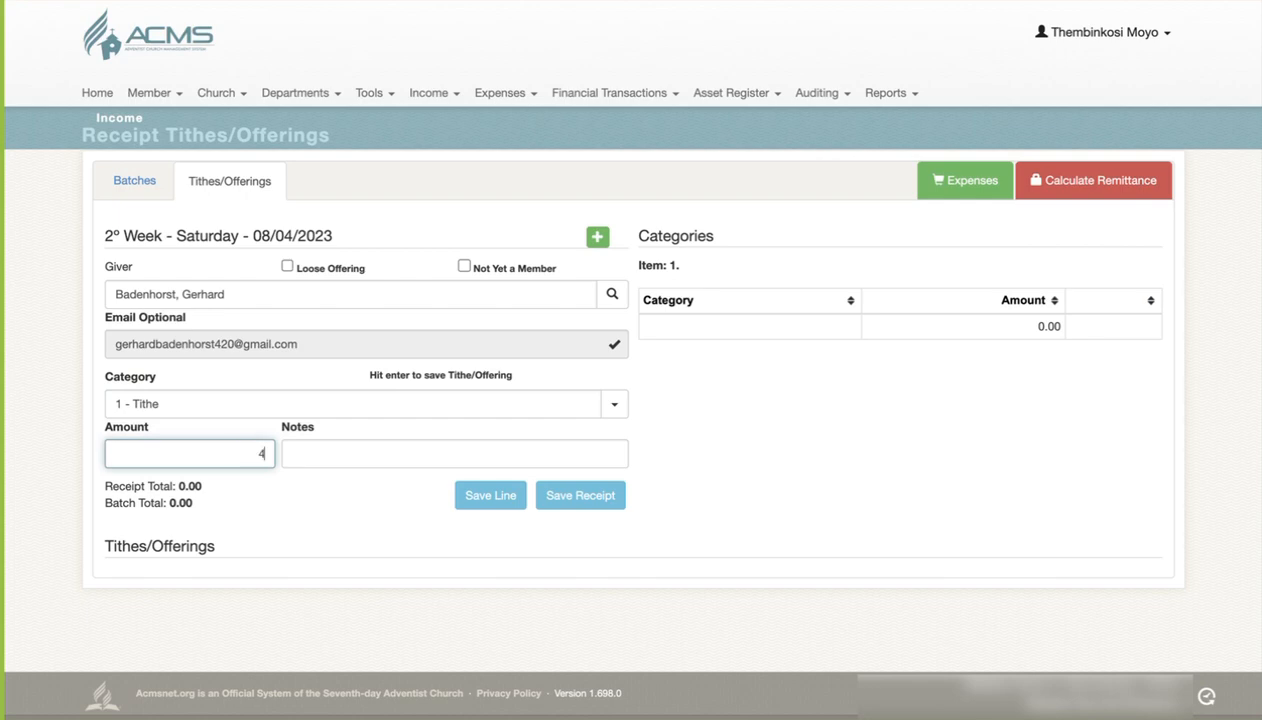
{"action": "key", "text": "Return"}
{"action": "key", "text": "Return"}
{"action": "key", "text": "Return"}
{"action": "key", "text": "Return"}
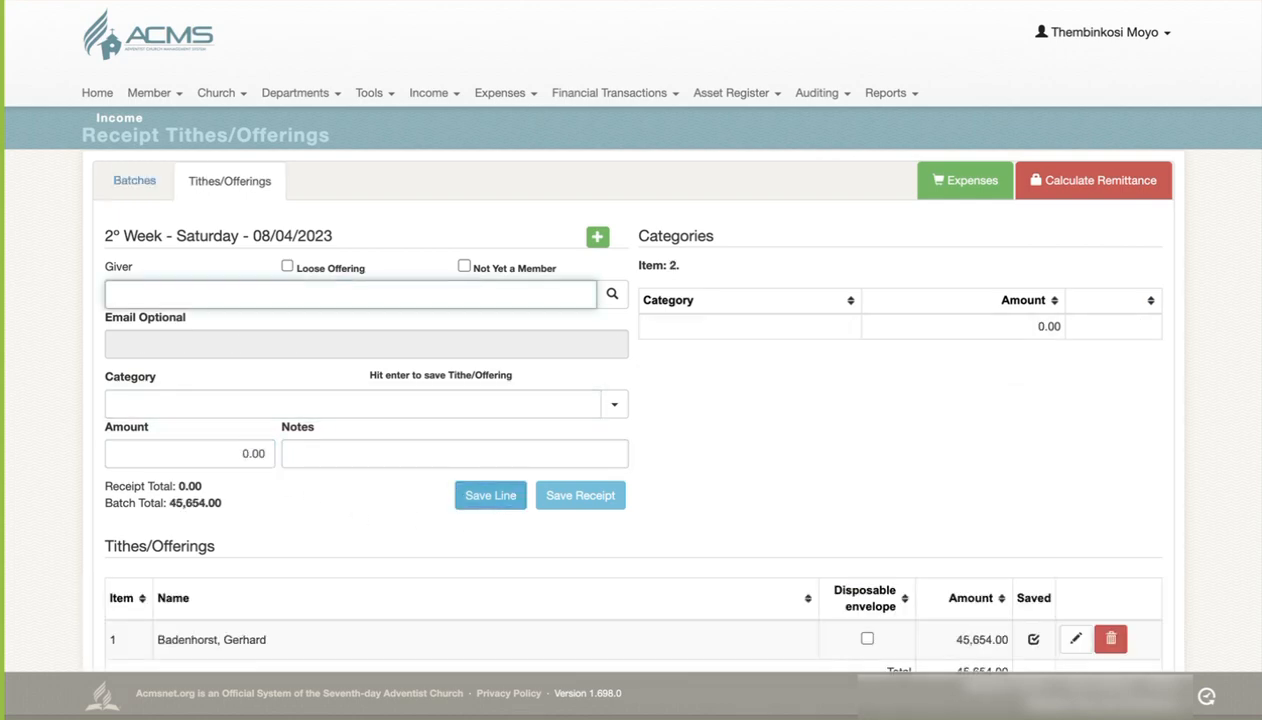
Open the deposit control of the 2º Week - Saturday batch and link the 5,700.00 unidentified deposit to it
{"action": "left_click", "coordinate": [138, 178]}
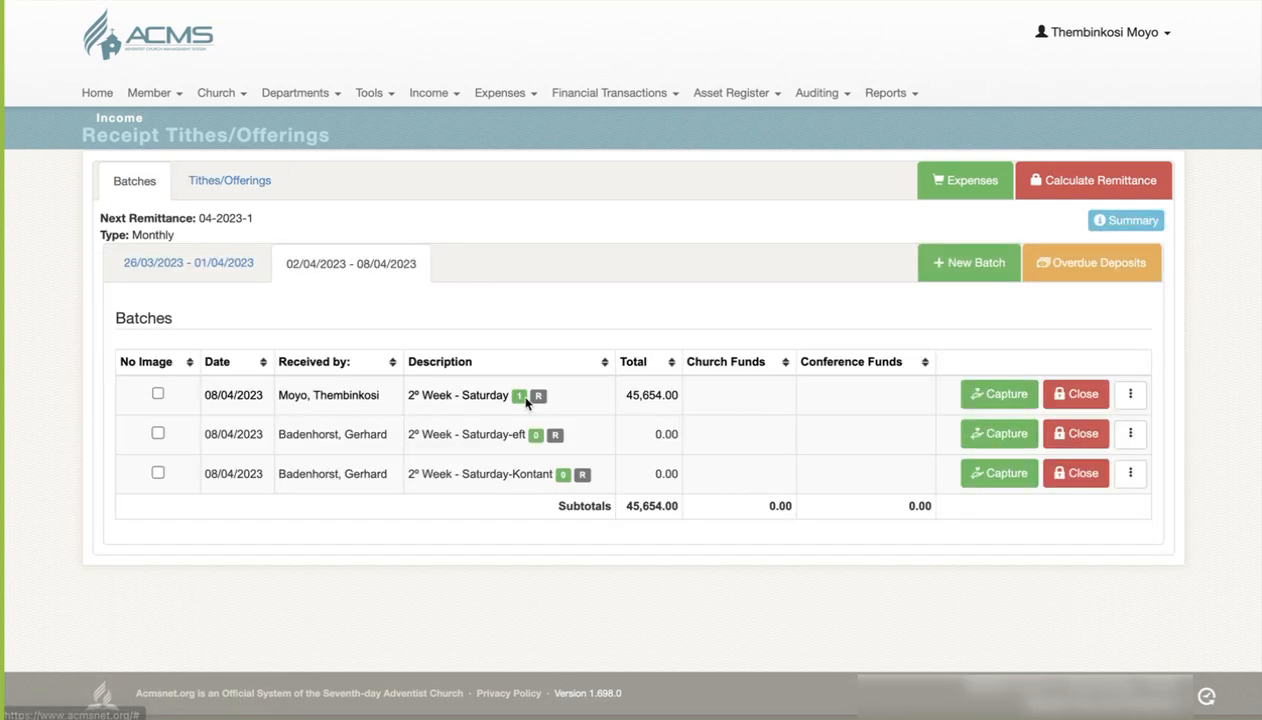
{"action": "left_click", "coordinate": [1130, 394]}
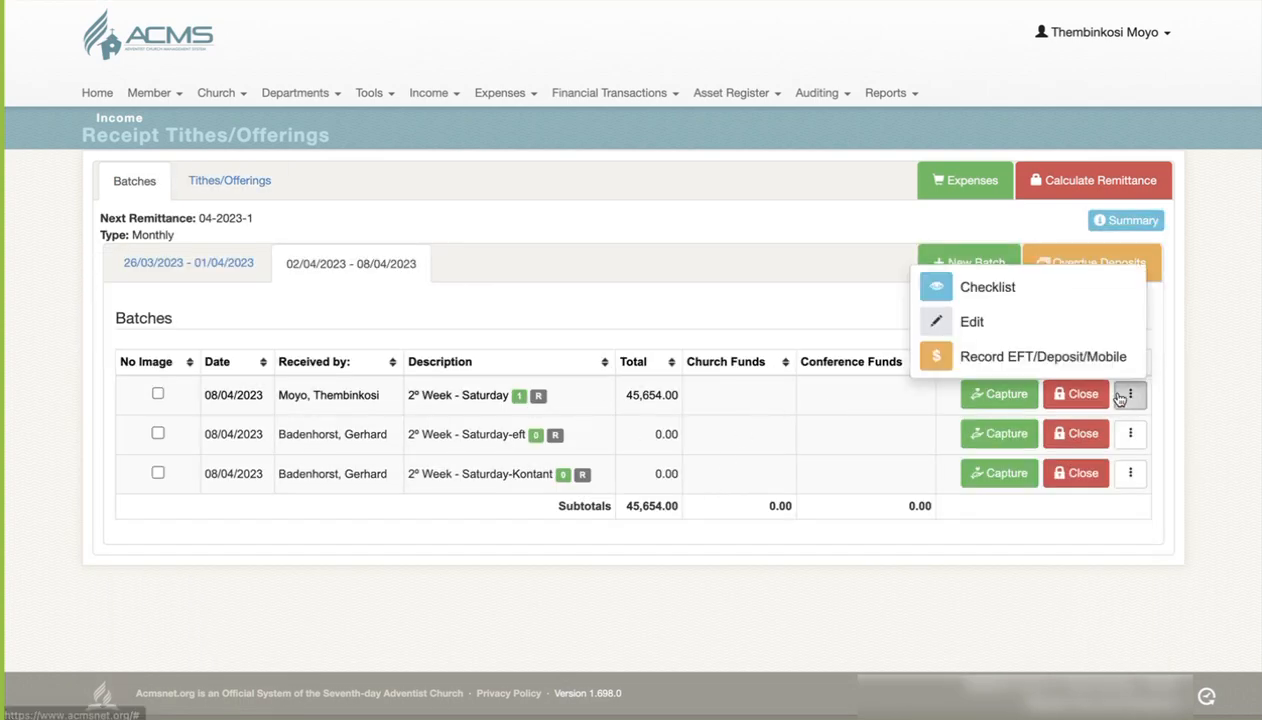
{"action": "left_click", "coordinate": [1038, 357]}
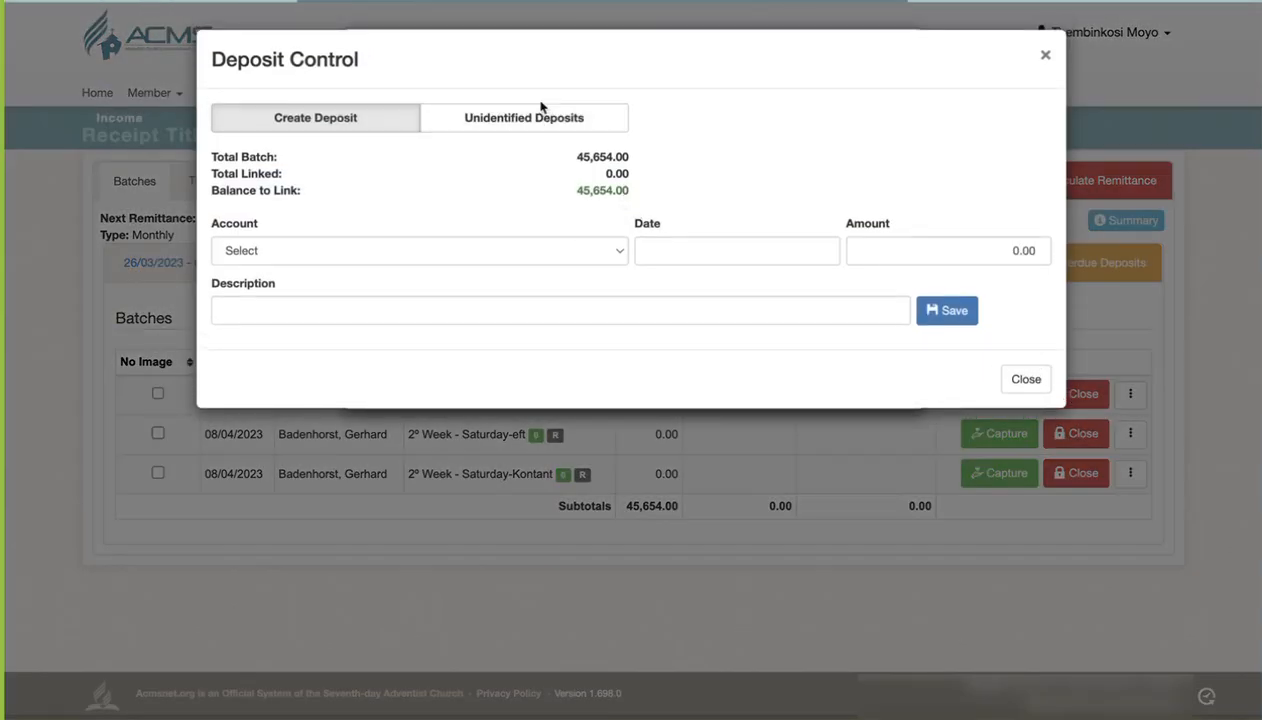
{"action": "left_click", "coordinate": [538, 115]}
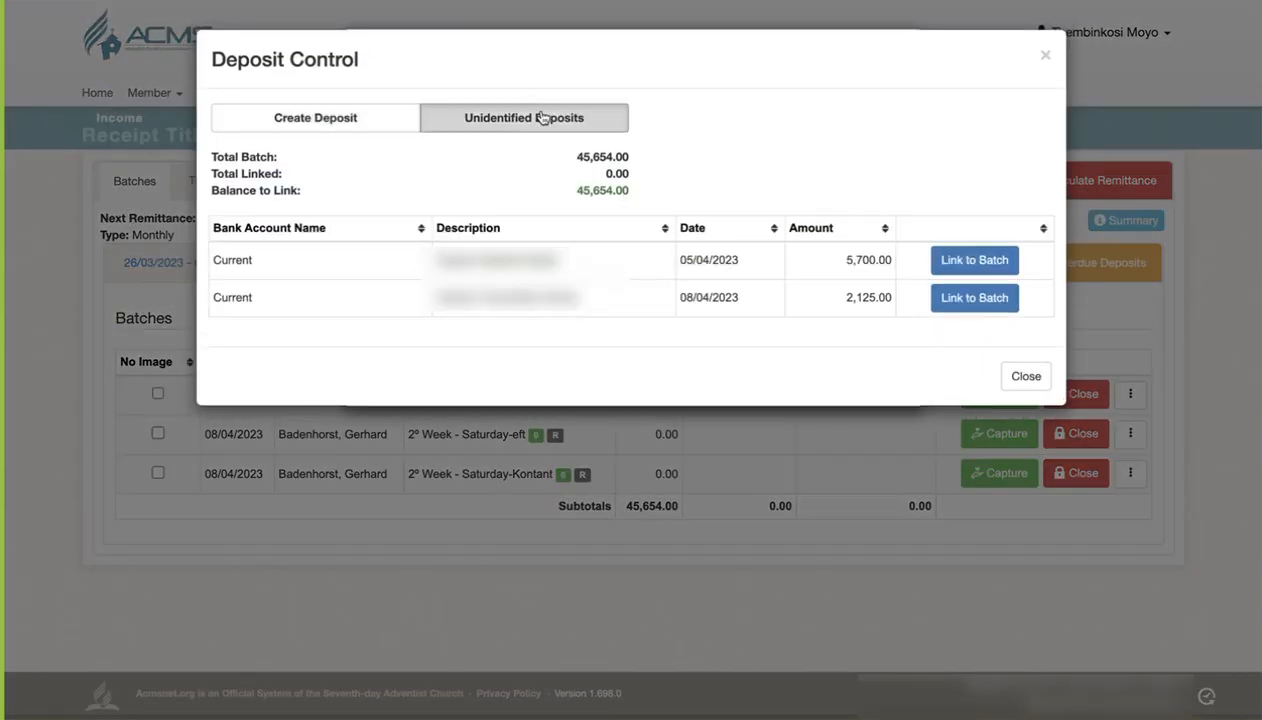
{"action": "left_click", "coordinate": [990, 263]}
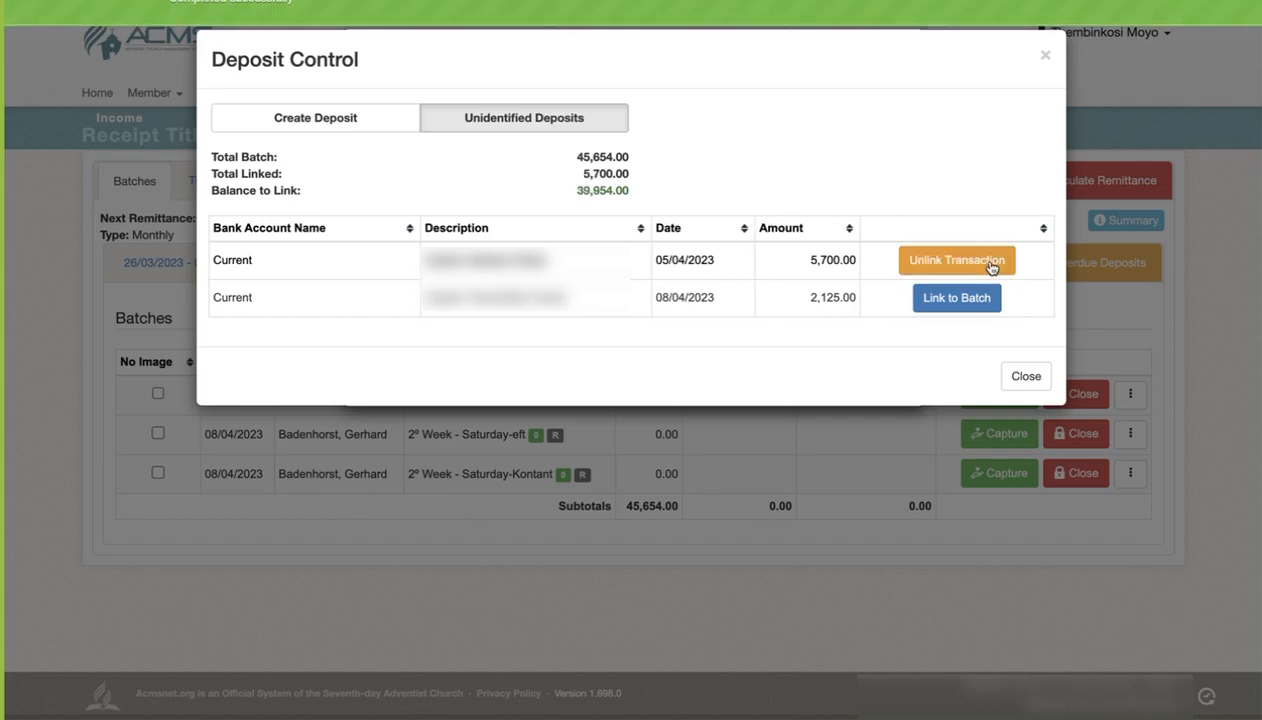